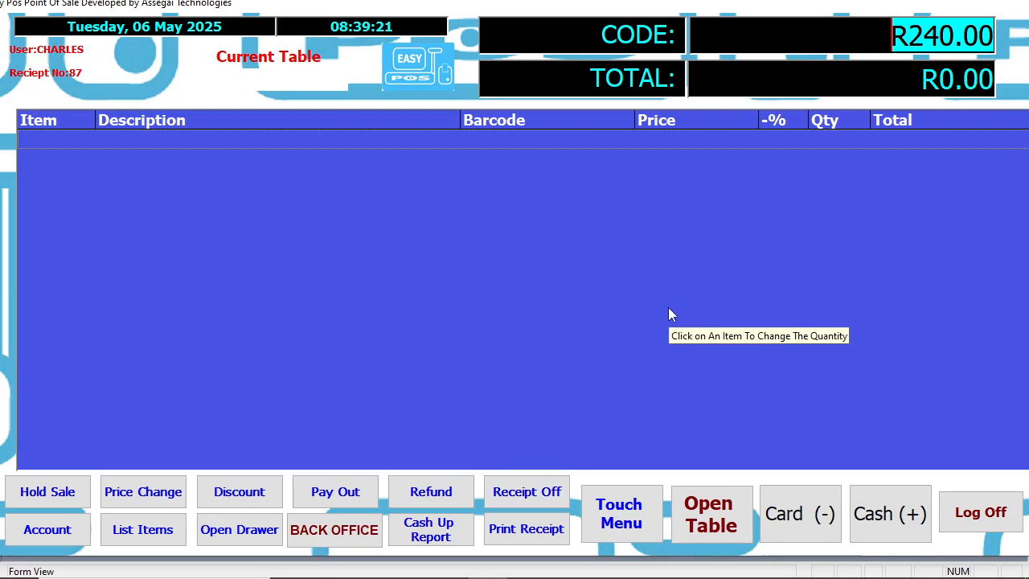
View the cash-up user report for the first listed user, then close it and the user list.
{"action": "left_click", "coordinate": [442, 534]}
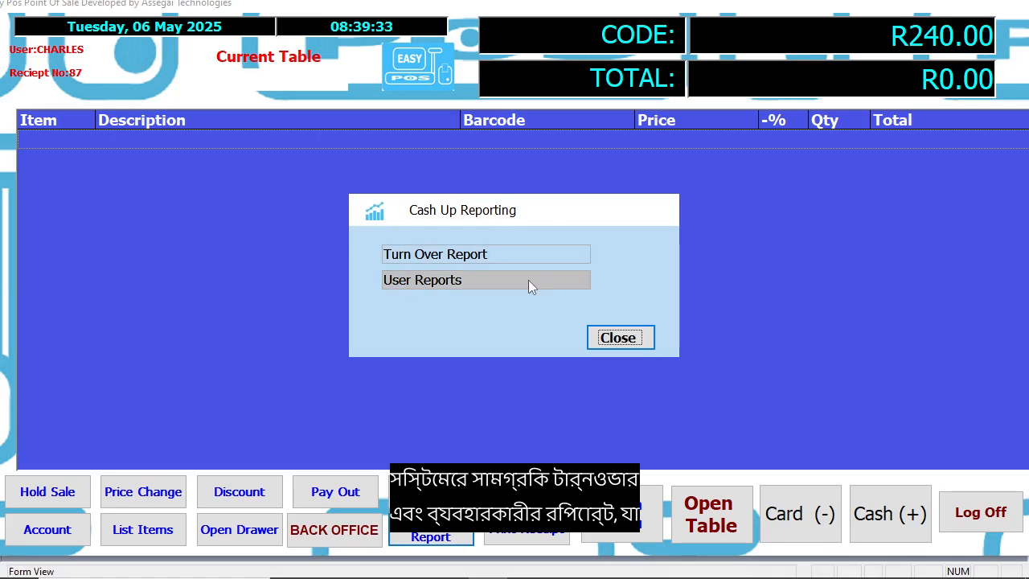
{"action": "left_click", "coordinate": [464, 282]}
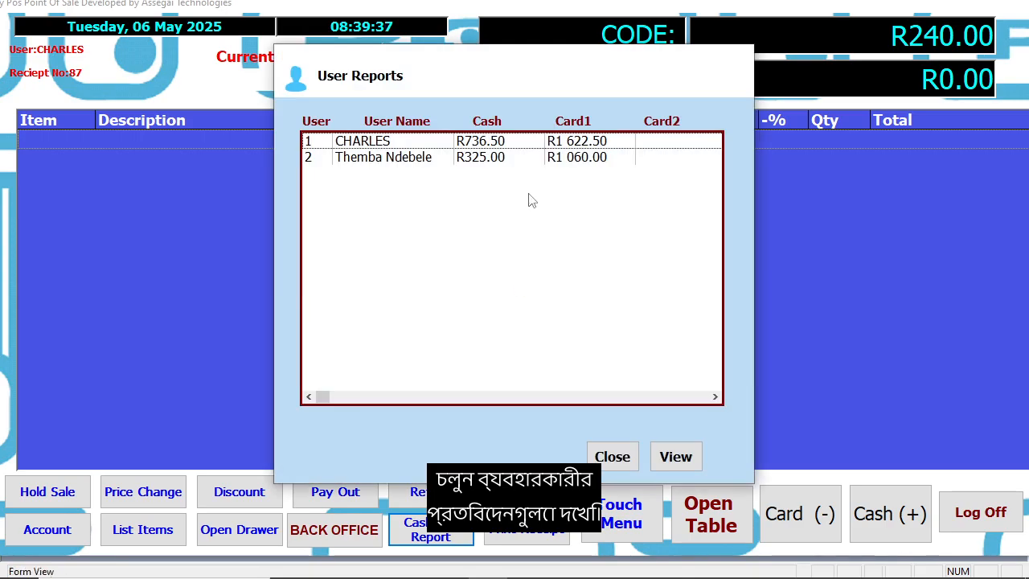
{"action": "left_click", "coordinate": [493, 143]}
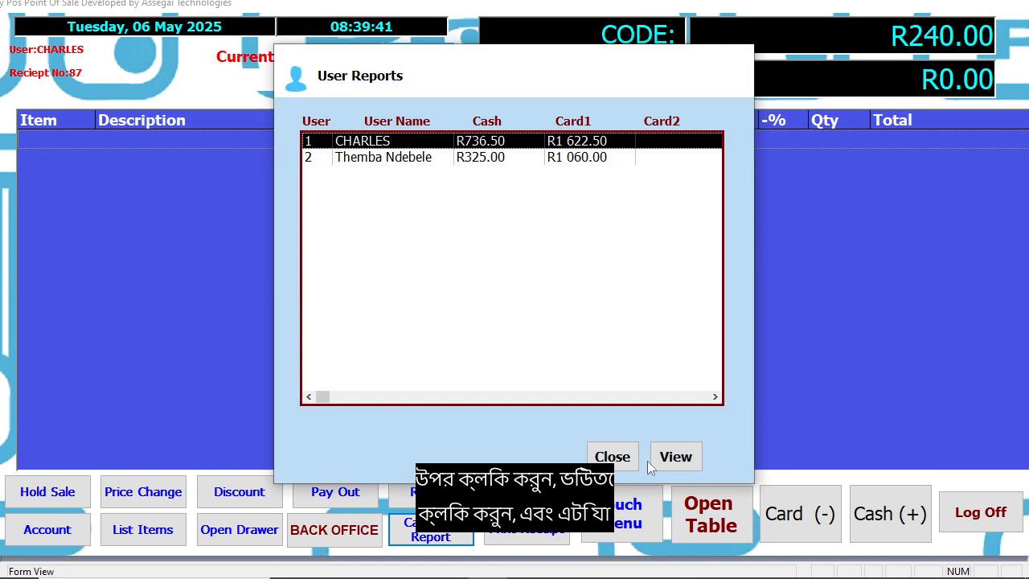
{"action": "left_click", "coordinate": [687, 465]}
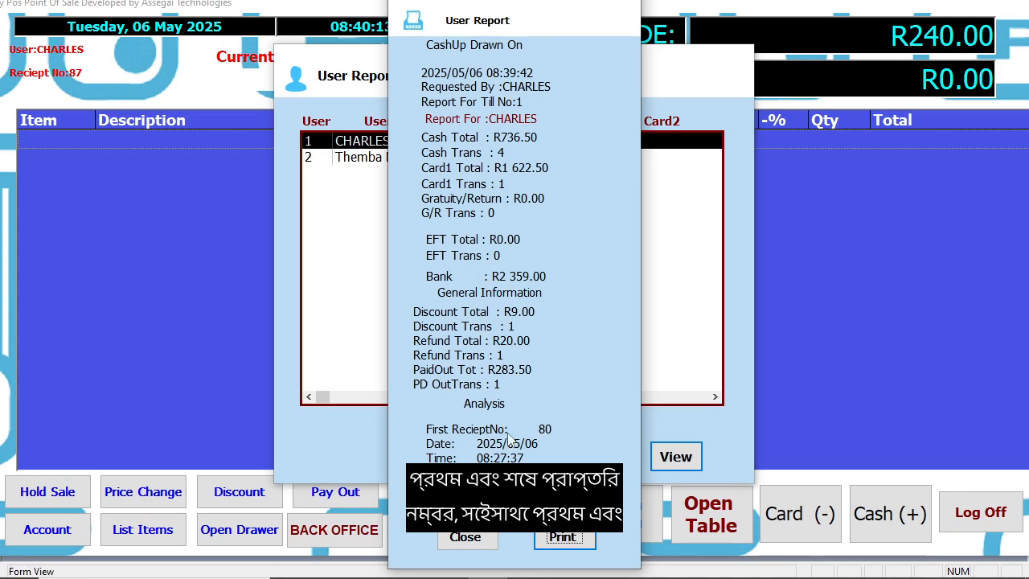
{"action": "left_click", "coordinate": [475, 539]}
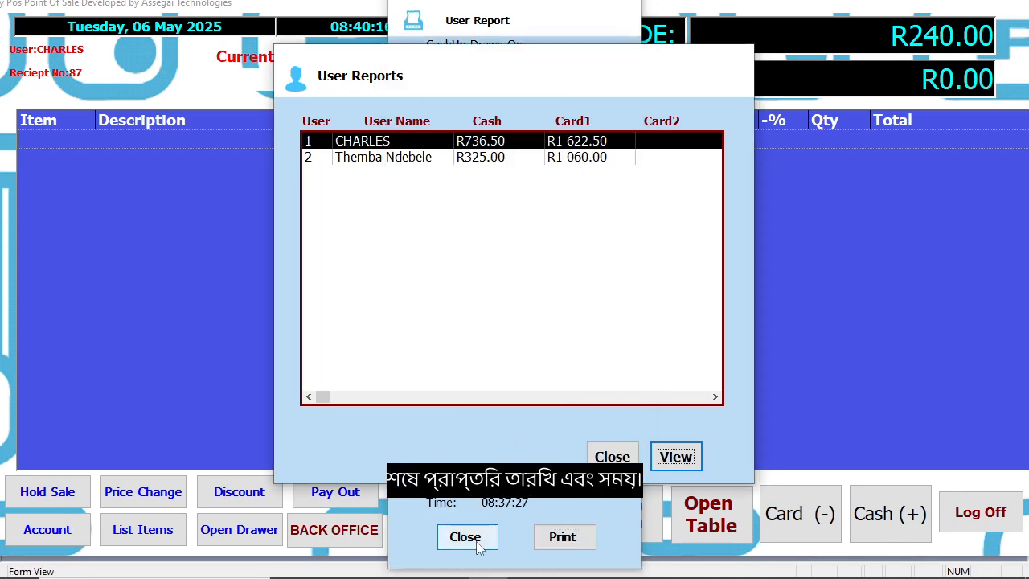
{"action": "left_click", "coordinate": [611, 456]}
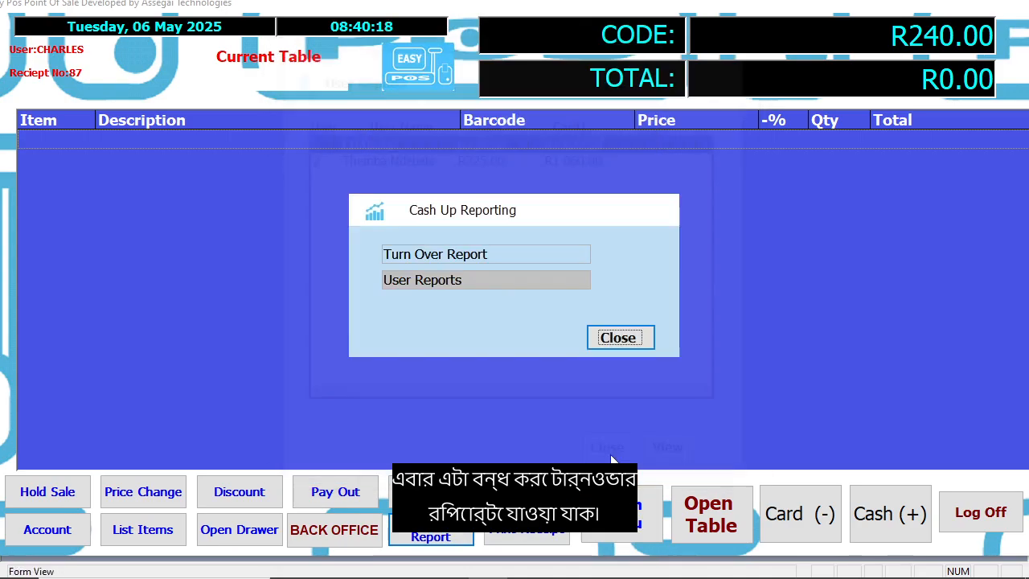
Open the turnover cash-up report, clear the sales totals on the point of sale, and close the cash-up reporting.
{"action": "left_click", "coordinate": [520, 254]}
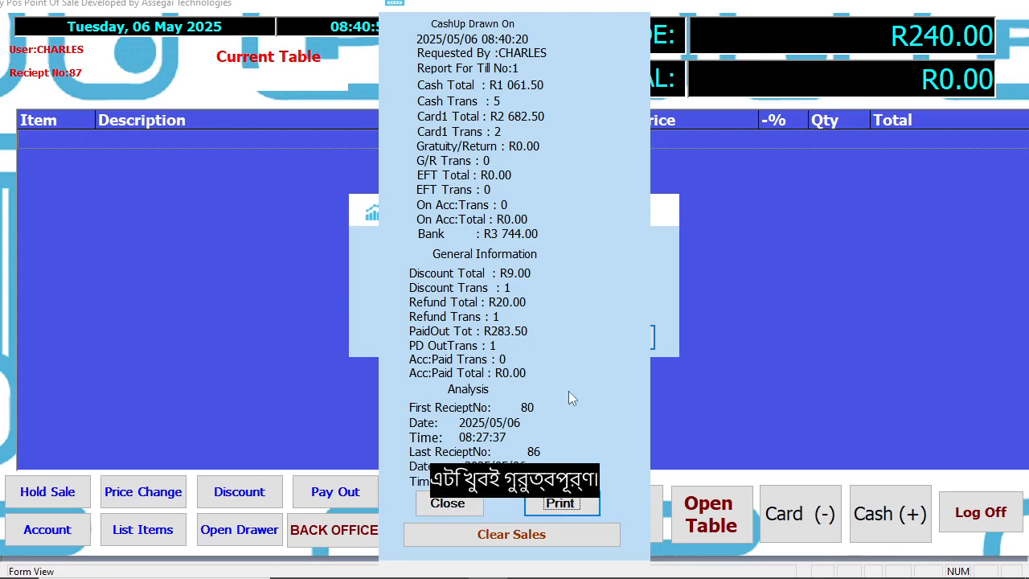
{"action": "left_click", "coordinate": [514, 543]}
{"action": "left_click", "coordinate": [580, 347]}
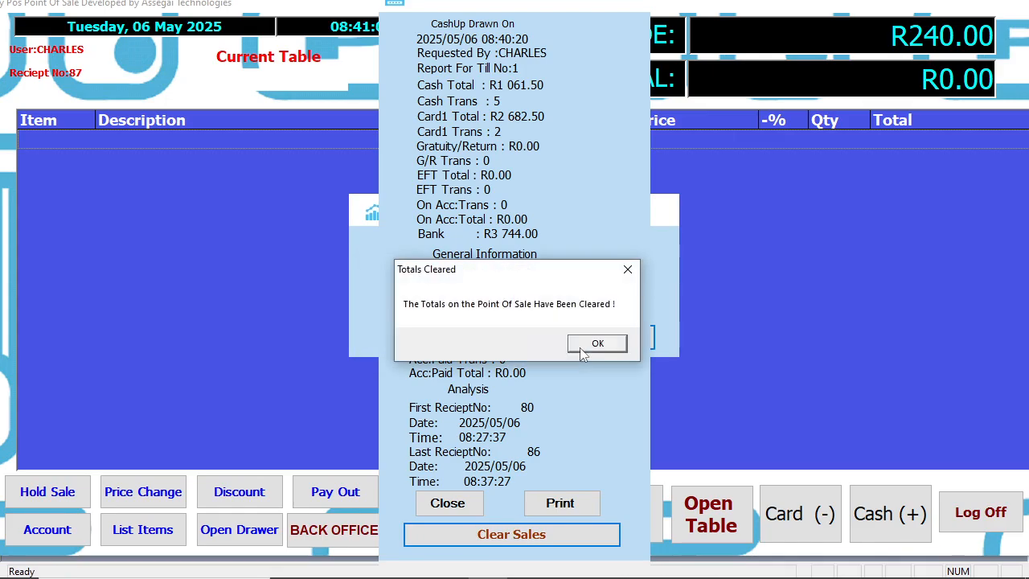
{"action": "left_click", "coordinate": [581, 349]}
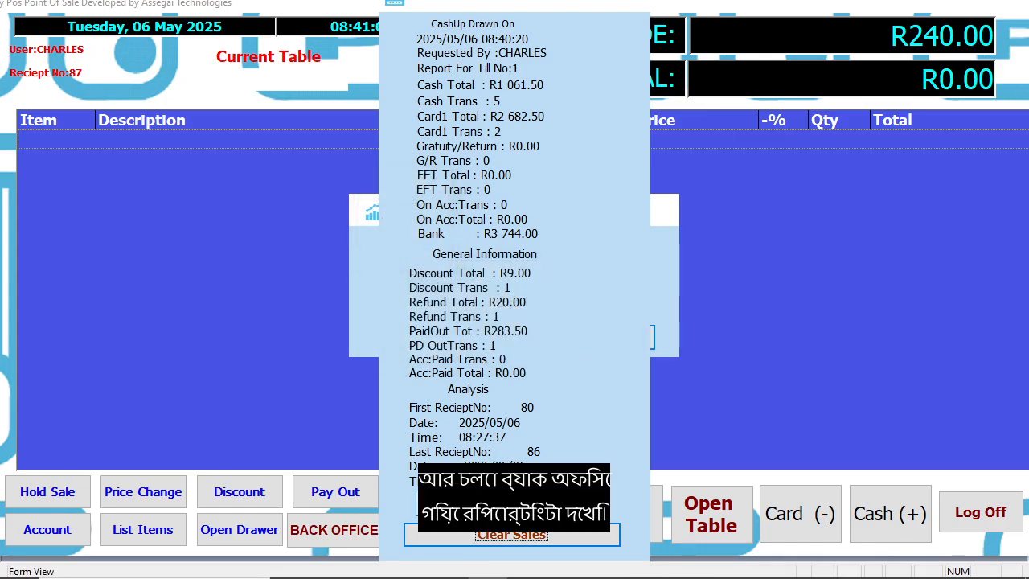
{"action": "left_click", "coordinate": [619, 348]}
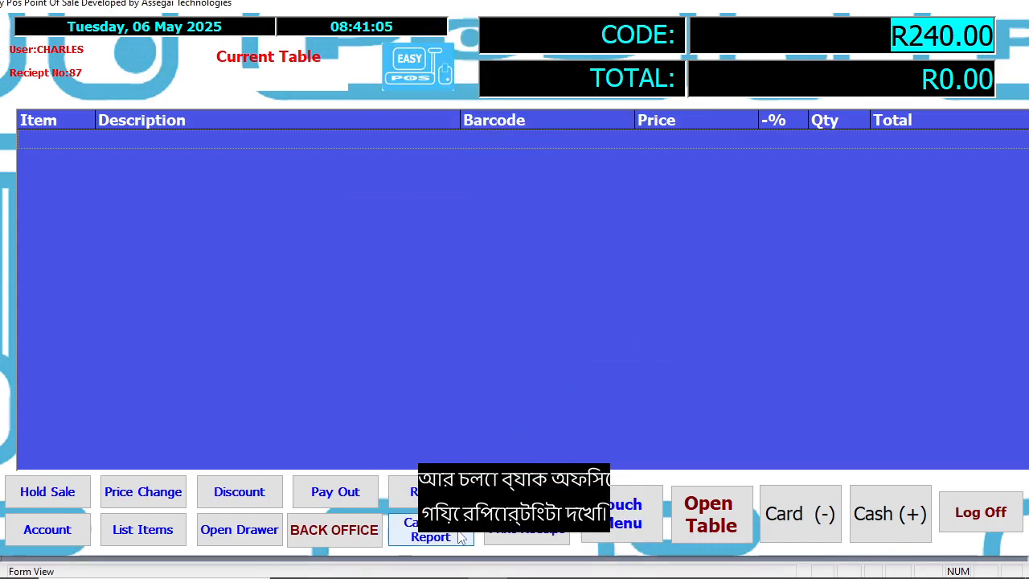
In the back office, preview the ungrouped item sales report for 2025/05/06, inspect the HEINEKEN 330ML row, and close the report.
{"action": "left_click", "coordinate": [344, 528]}
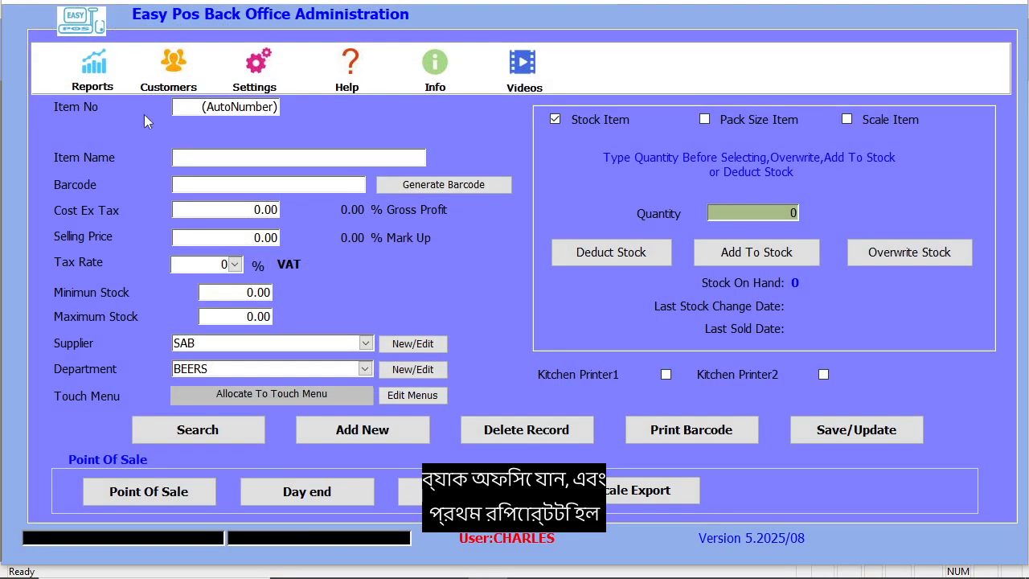
{"action": "left_click", "coordinate": [87, 67]}
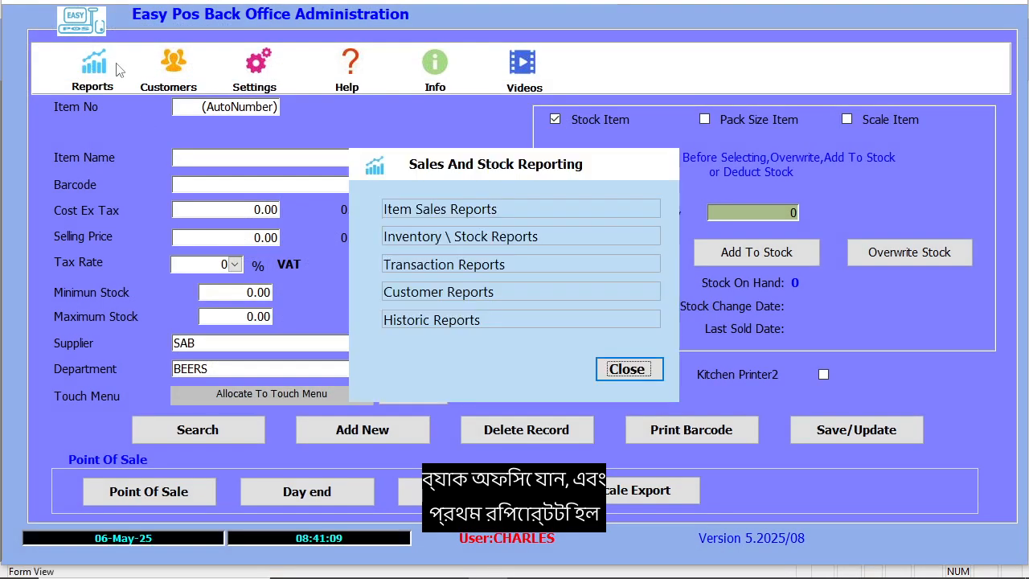
{"action": "left_click", "coordinate": [439, 207]}
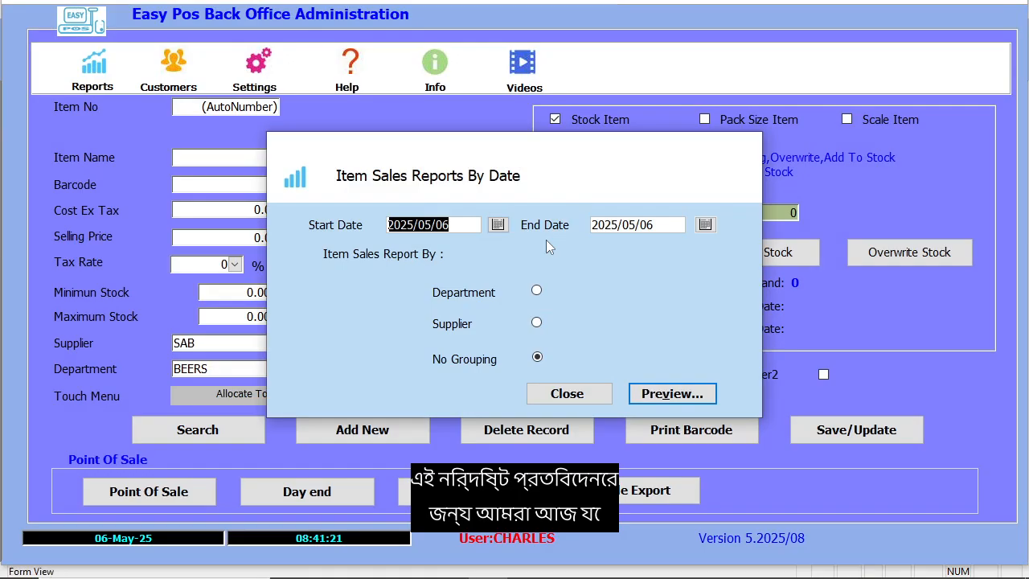
{"action": "left_click", "coordinate": [648, 394]}
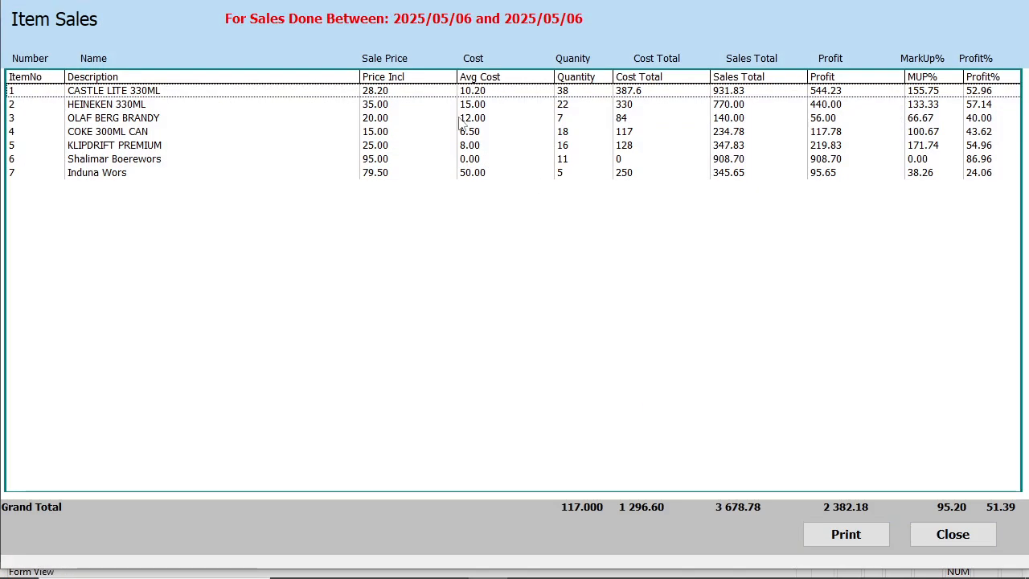
{"action": "left_click", "coordinate": [193, 109]}
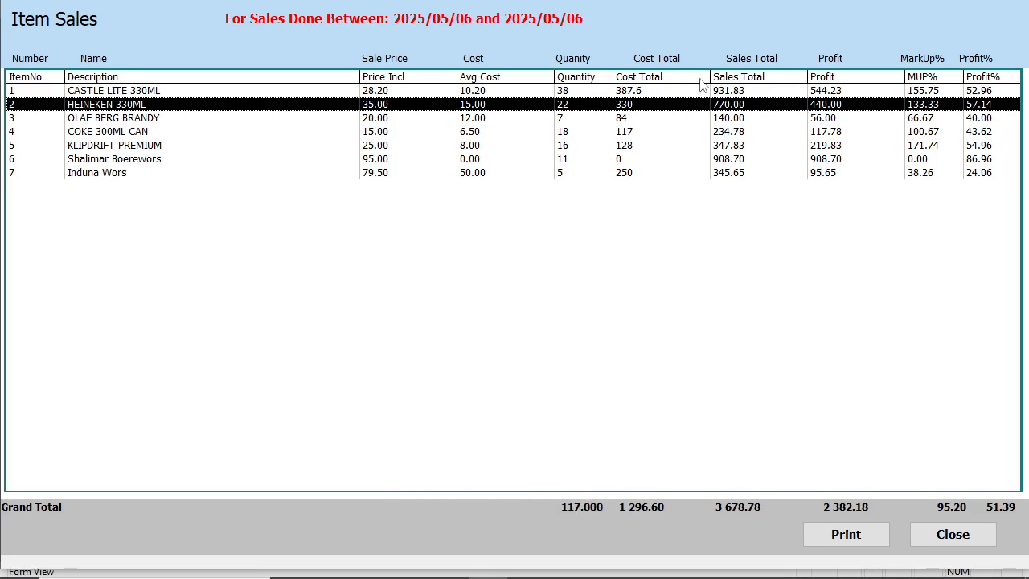
{"action": "left_click", "coordinate": [951, 540]}
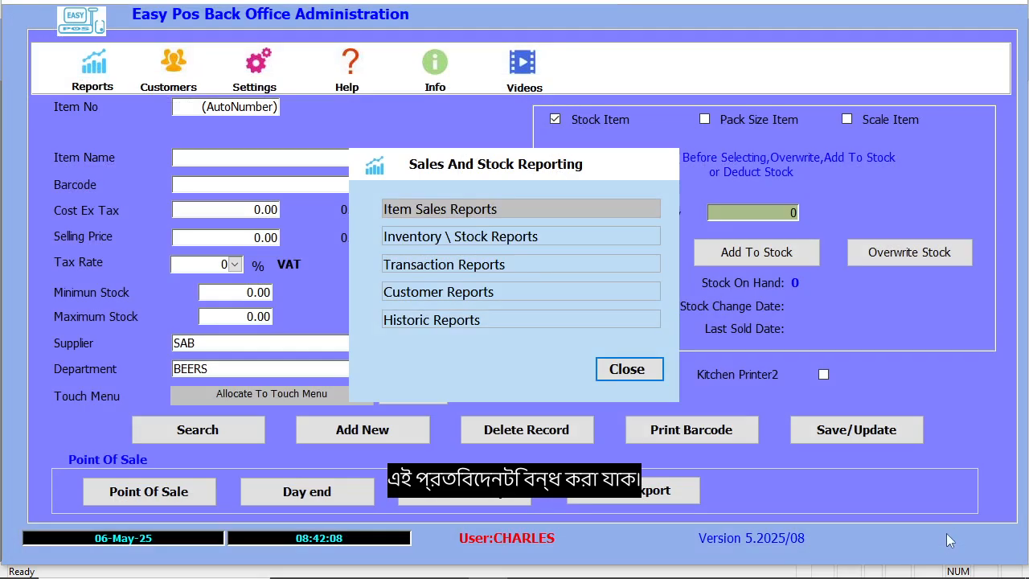
Preview item sales by department from 2025/05/04 to 2025/05/06 and examine the item breakdown for BEERS.
{"action": "left_click", "coordinate": [483, 207]}
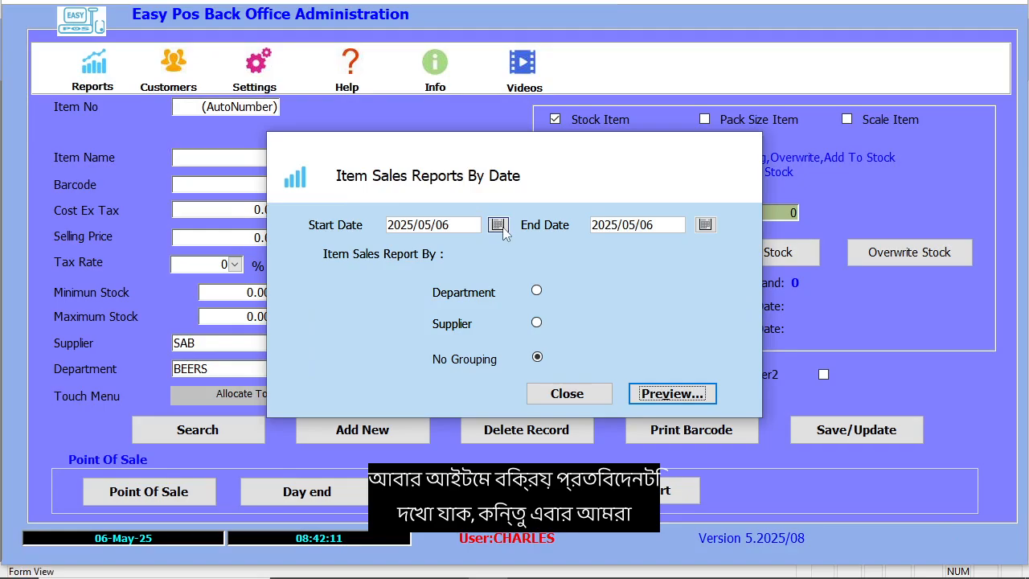
{"action": "left_click", "coordinate": [499, 225]}
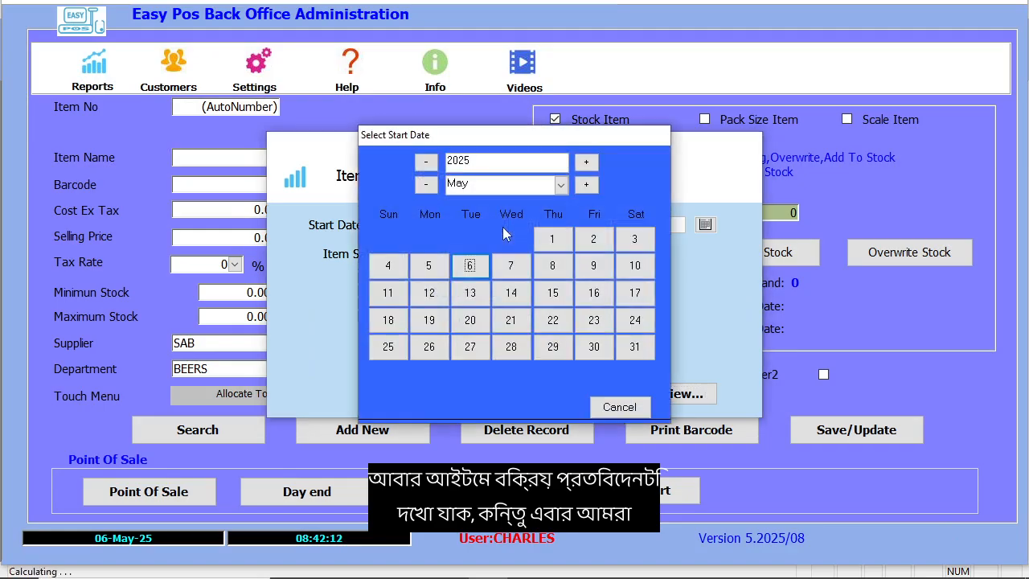
{"action": "left_click", "coordinate": [402, 270]}
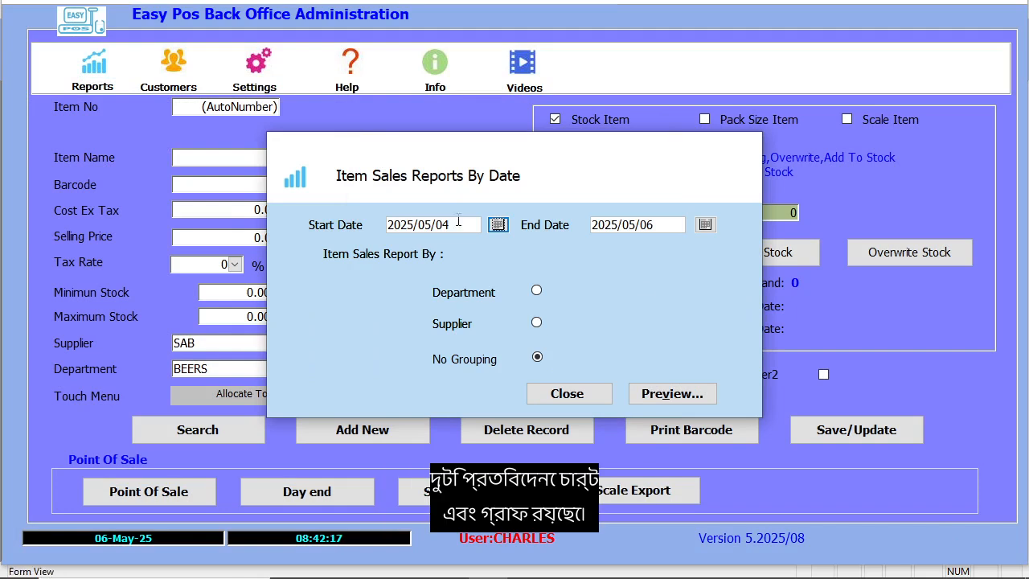
{"action": "left_click", "coordinate": [537, 292]}
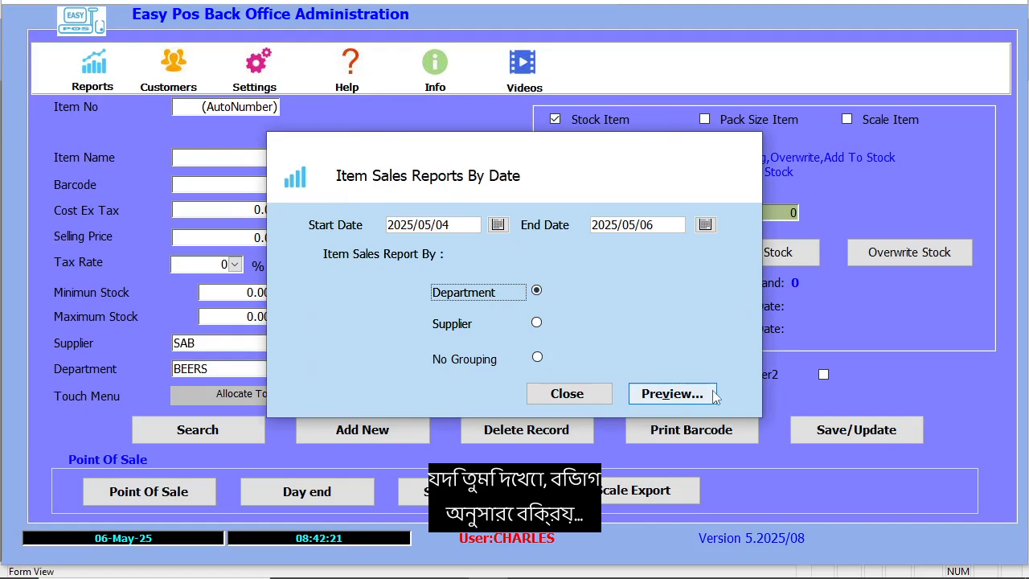
{"action": "left_click", "coordinate": [672, 393]}
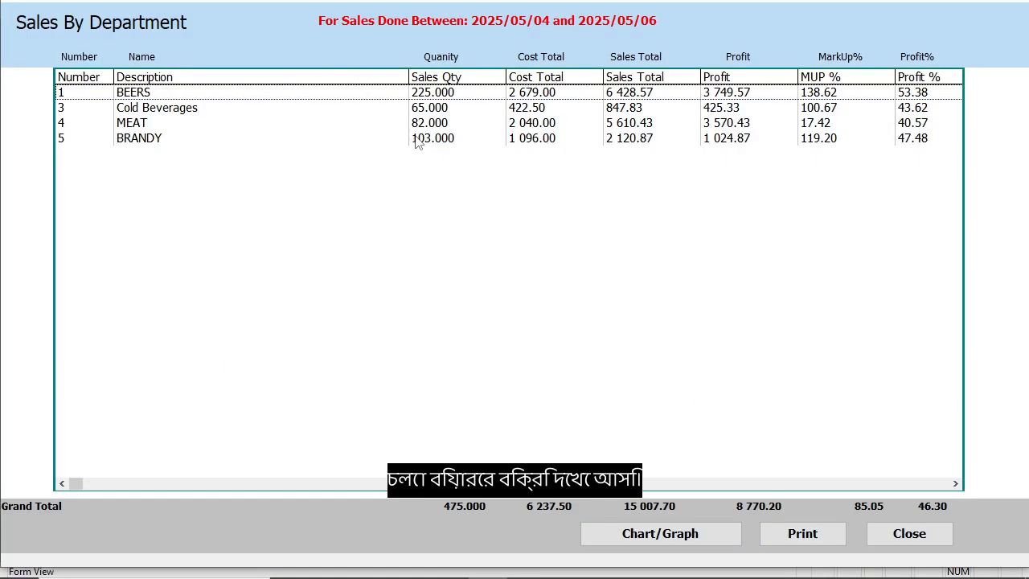
{"action": "left_click", "coordinate": [459, 95]}
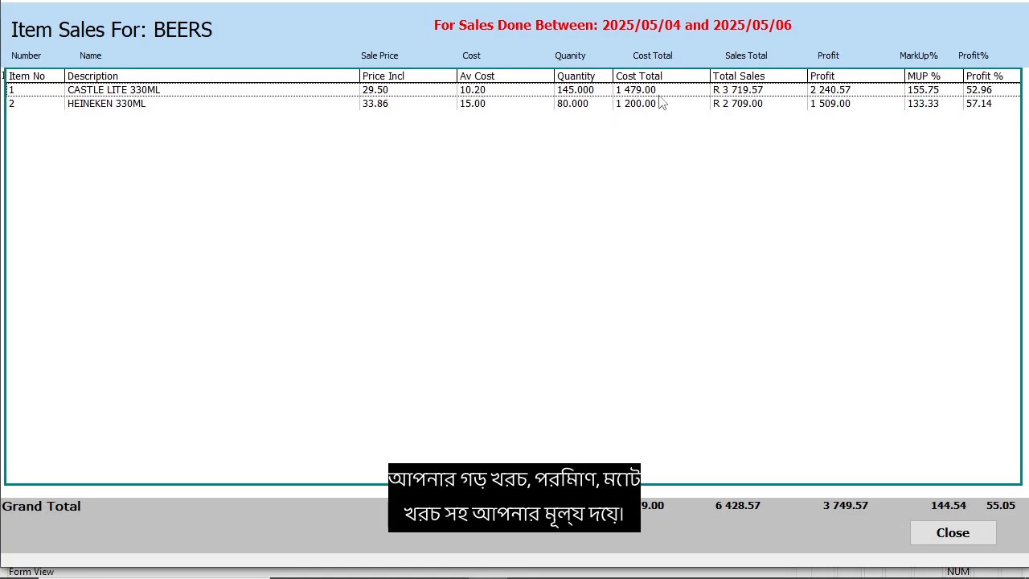
{"action": "left_click", "coordinate": [950, 534]}
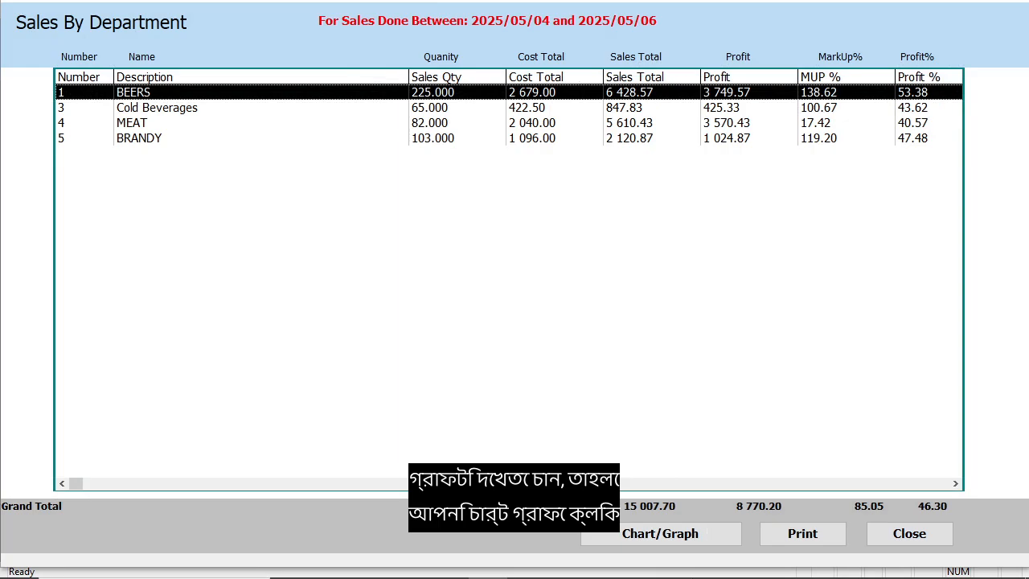
View the sales by department chart at full size, then close the chart and the department report.
{"action": "left_click", "coordinate": [655, 533]}
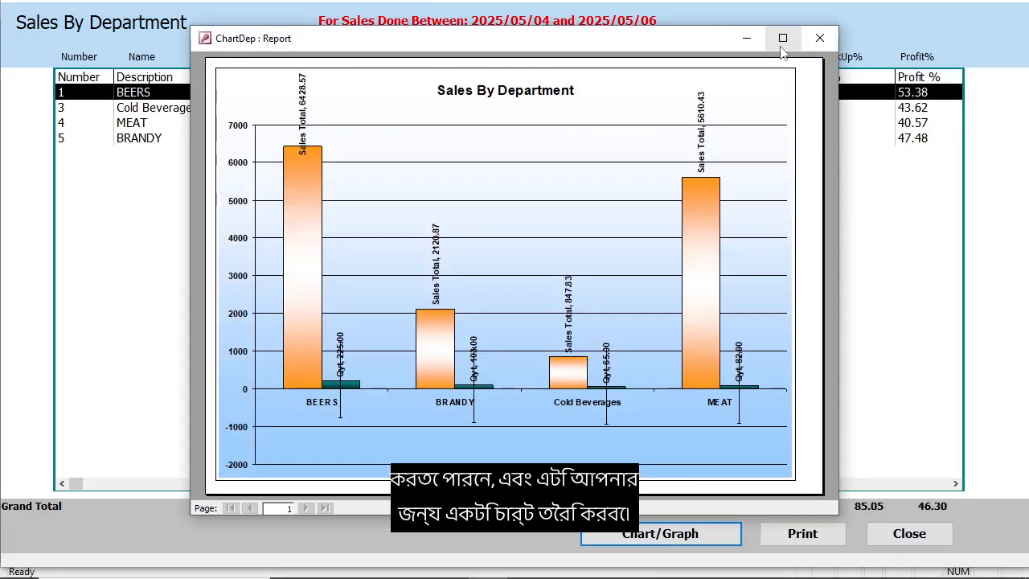
{"action": "left_click", "coordinate": [783, 38]}
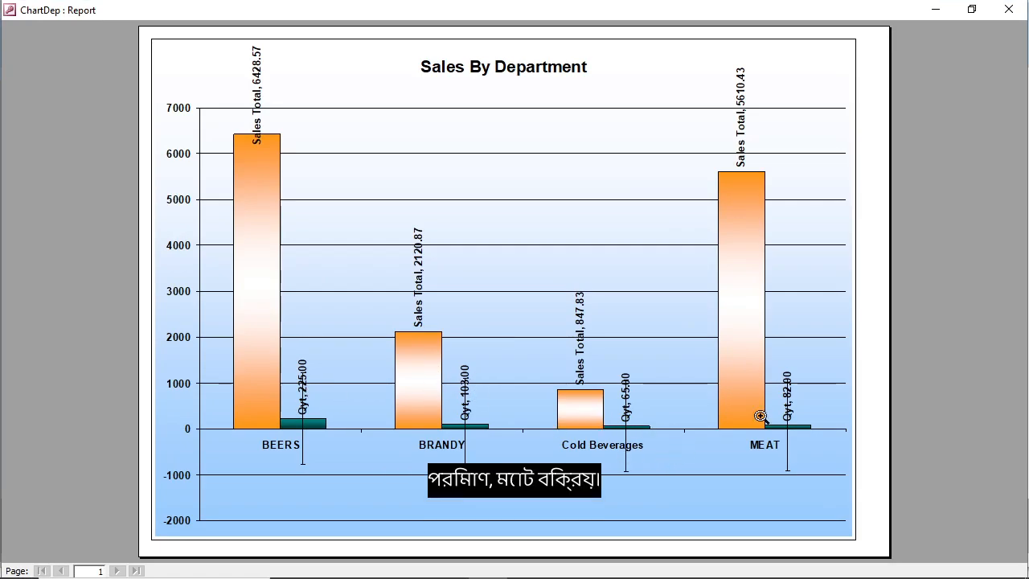
{"action": "left_click", "coordinate": [1019, 15]}
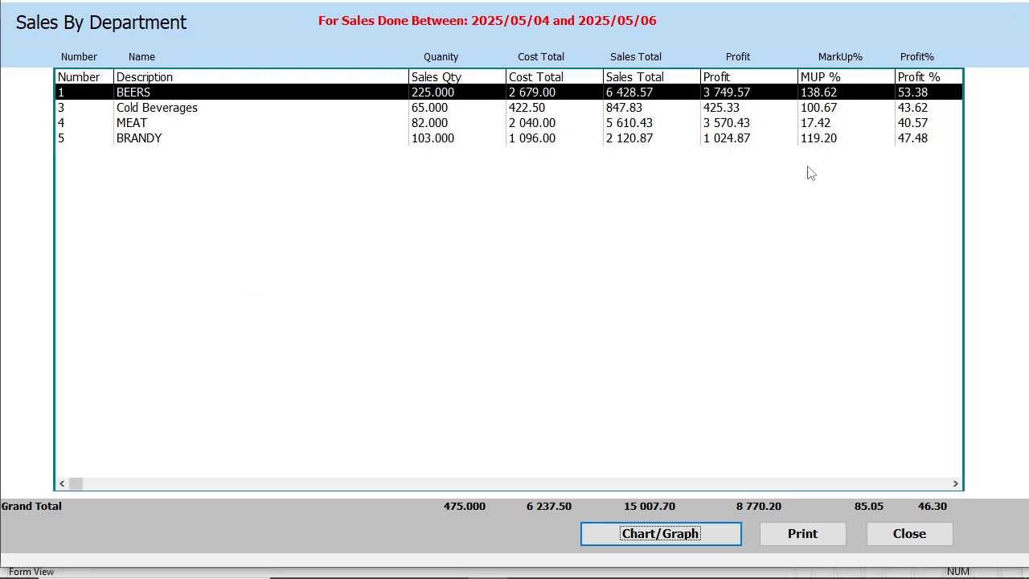
{"action": "left_click", "coordinate": [884, 534]}
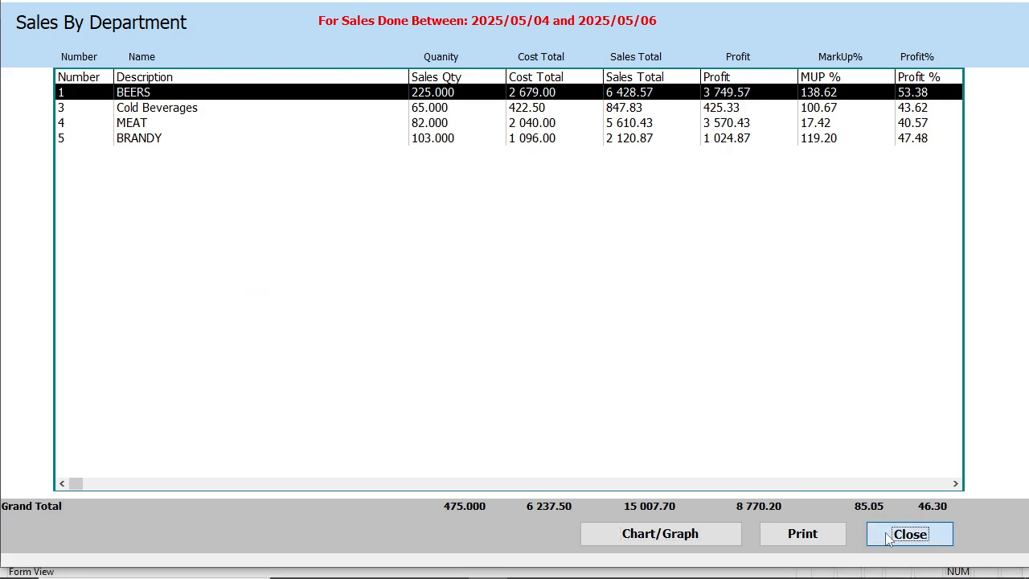
Preview the item sales report grouped by supplier for 2025/05/04 to 2025/05/06.
{"action": "left_click", "coordinate": [518, 211]}
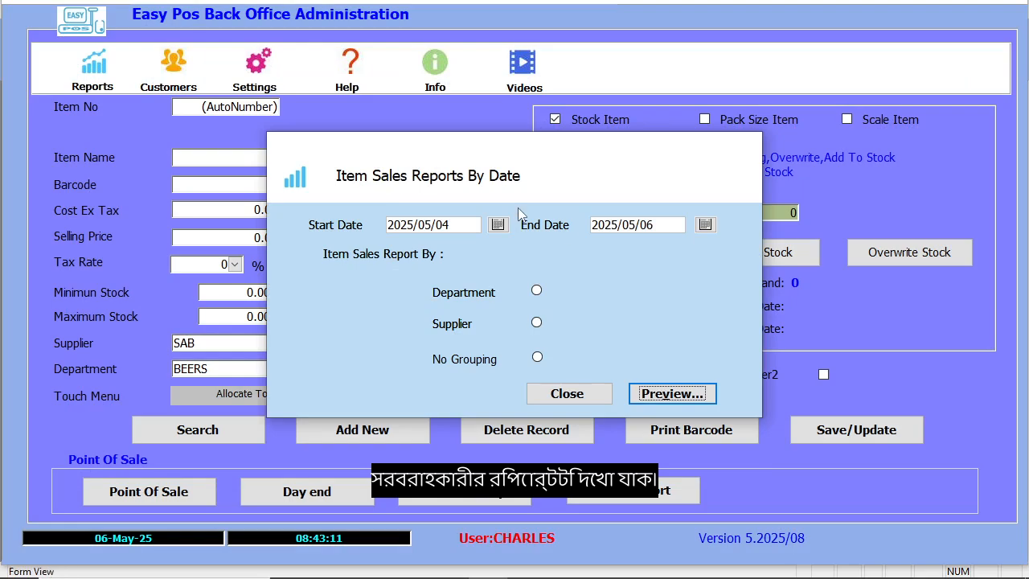
{"action": "left_click", "coordinate": [536, 322]}
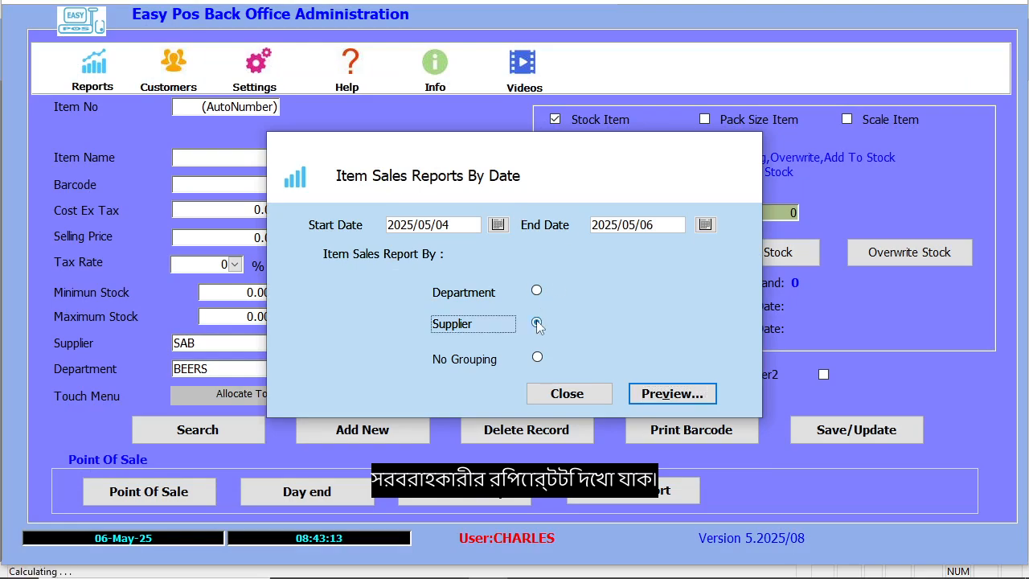
{"action": "left_click", "coordinate": [693, 394]}
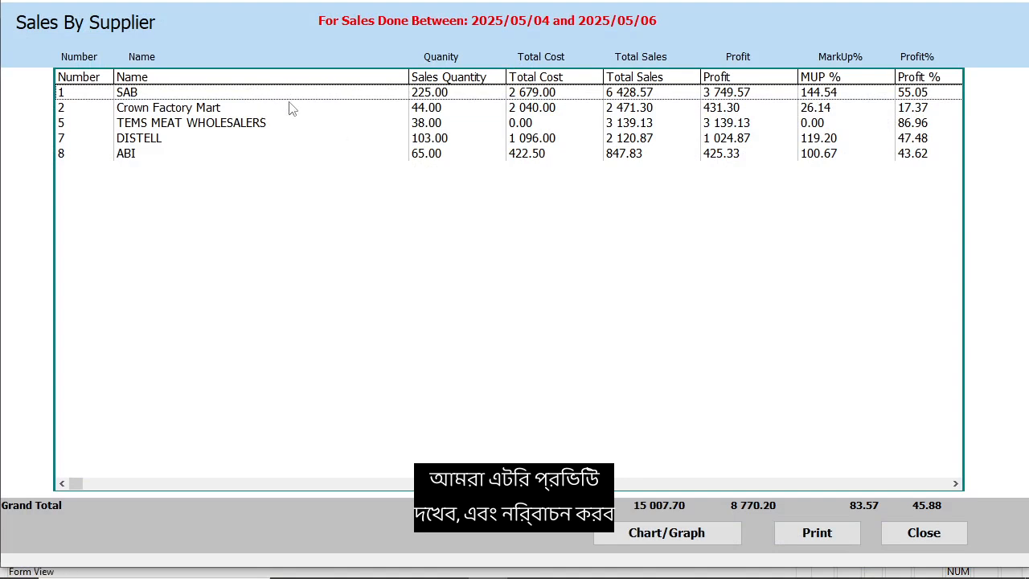
Examine the item sales breakdowns for the suppliers SAB and TEMS MEAT WHOLESALERS, closing each one.
{"action": "double_click", "coordinate": [250, 95]}
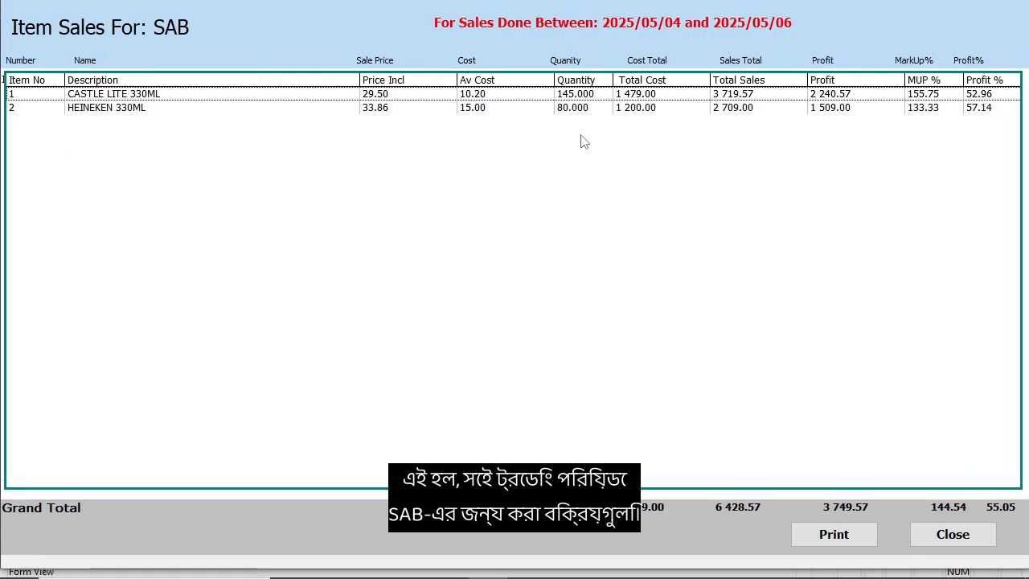
{"action": "left_click", "coordinate": [952, 534]}
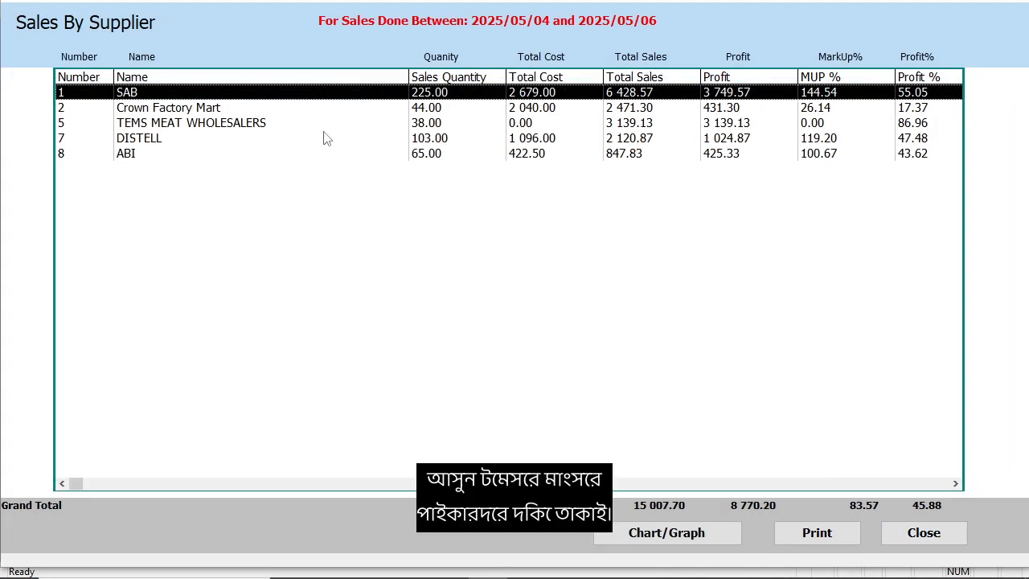
{"action": "double_click", "coordinate": [295, 125]}
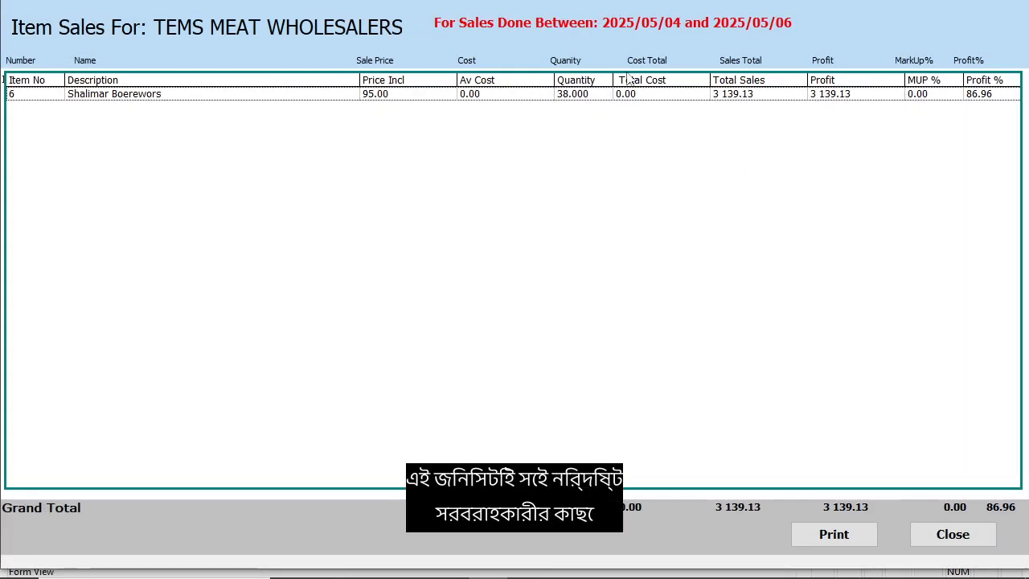
{"action": "left_click", "coordinate": [979, 529]}
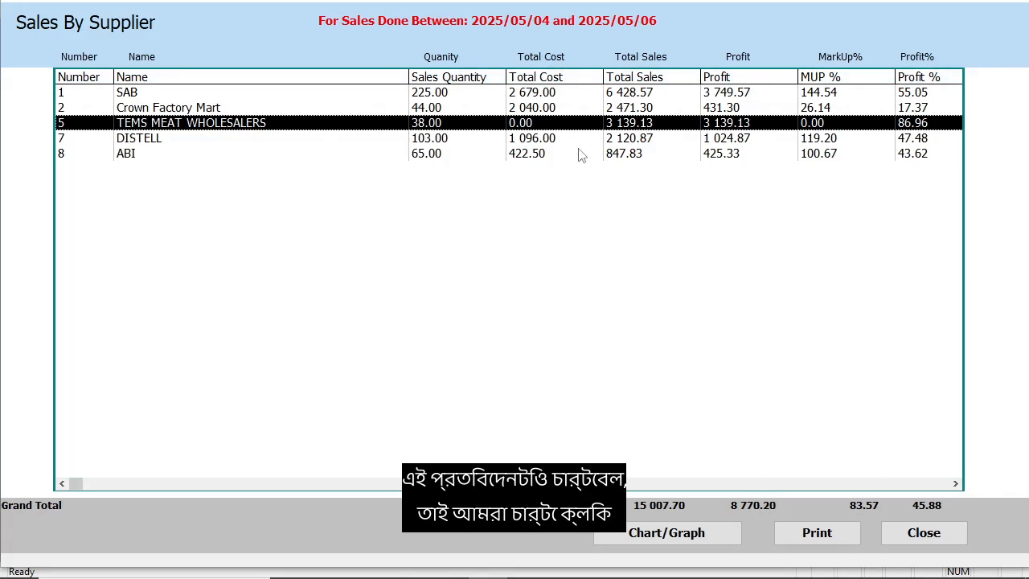
View the sales by supplier chart at full size, then close the chart and the supplier report.
{"action": "left_click", "coordinate": [630, 540]}
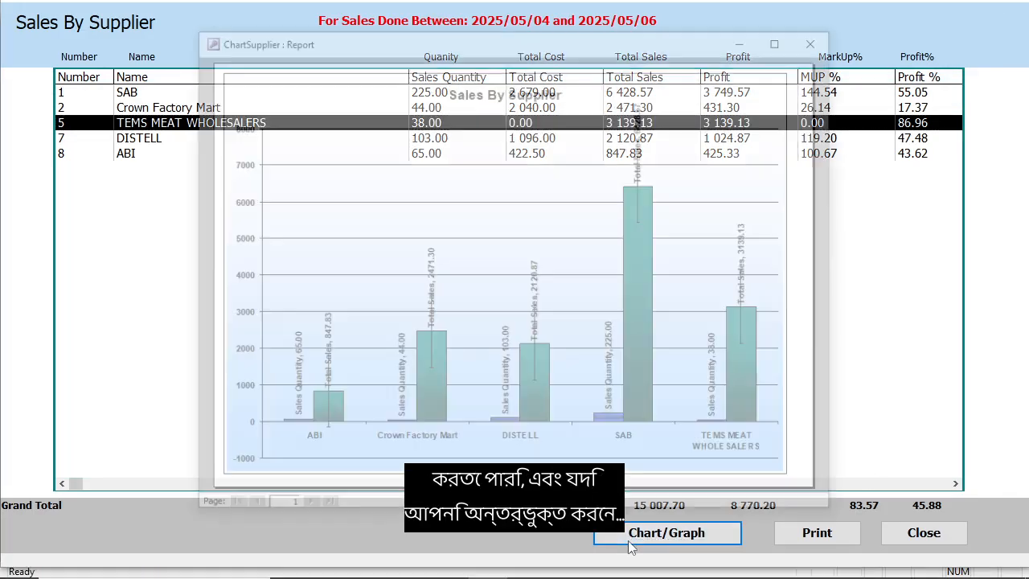
{"action": "left_click", "coordinate": [782, 38]}
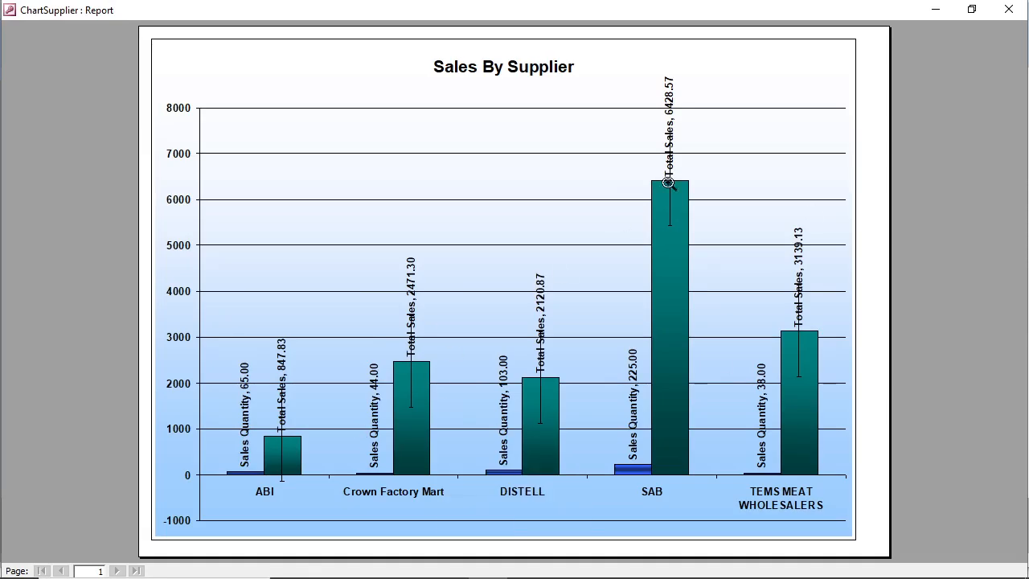
{"action": "left_click", "coordinate": [1021, 12]}
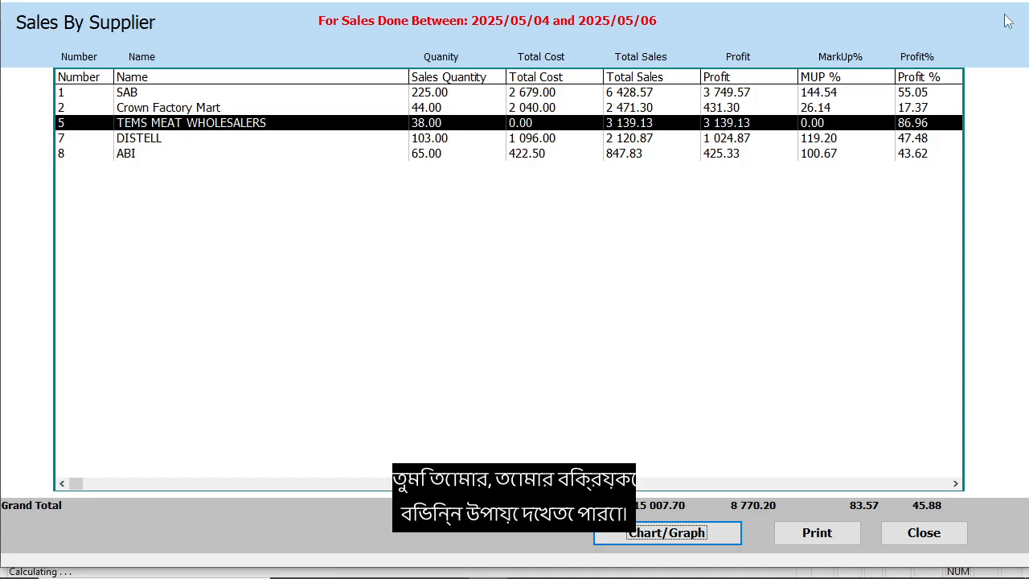
{"action": "left_click", "coordinate": [918, 534]}
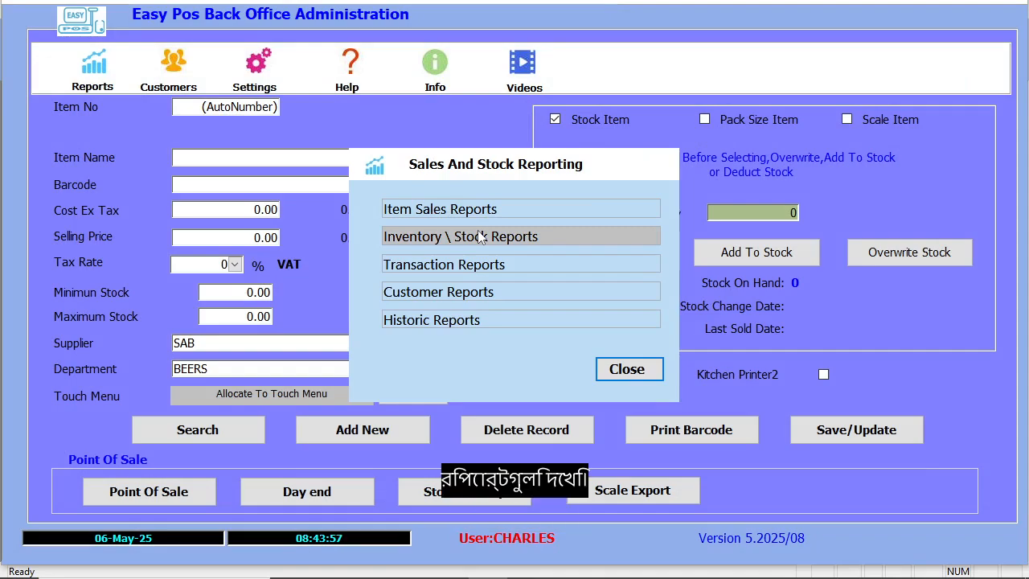
Preview the All Stock On Hand report, examine the CASTLE LITE 330ML and HEINEKEN 330ML rows, and close it.
{"action": "left_click", "coordinate": [479, 236]}
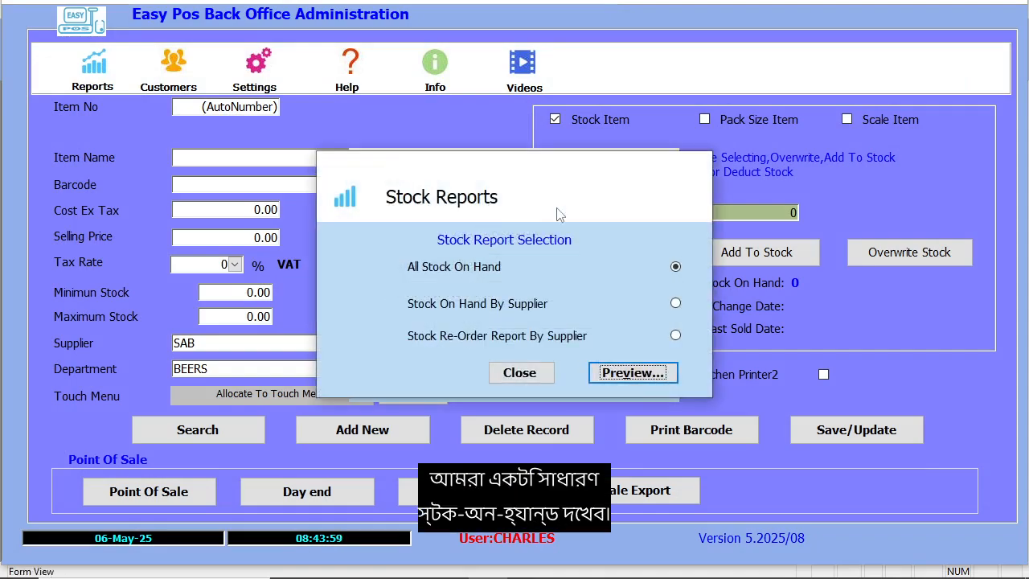
{"action": "left_click", "coordinate": [651, 383]}
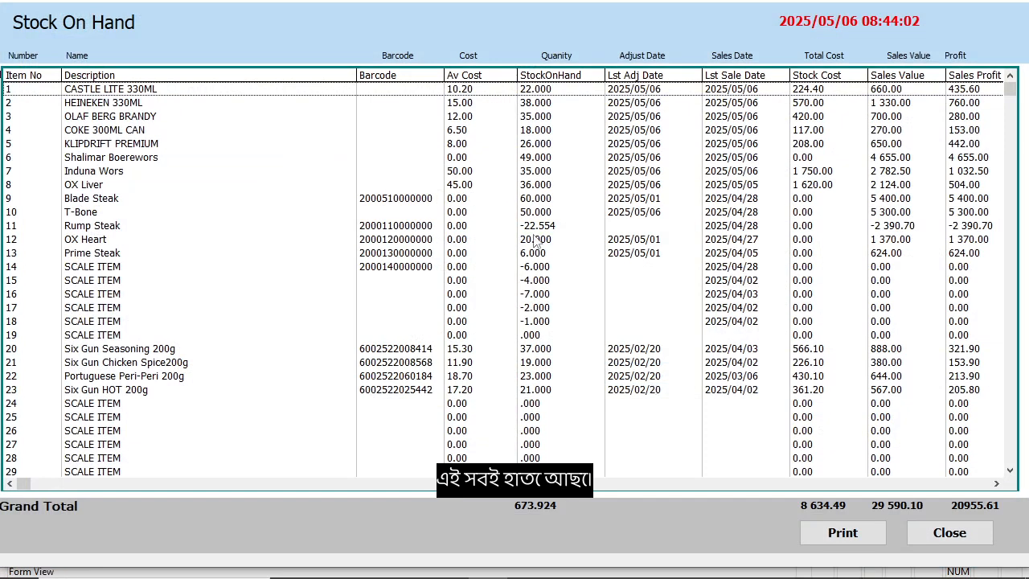
{"action": "left_click", "coordinate": [255, 105]}
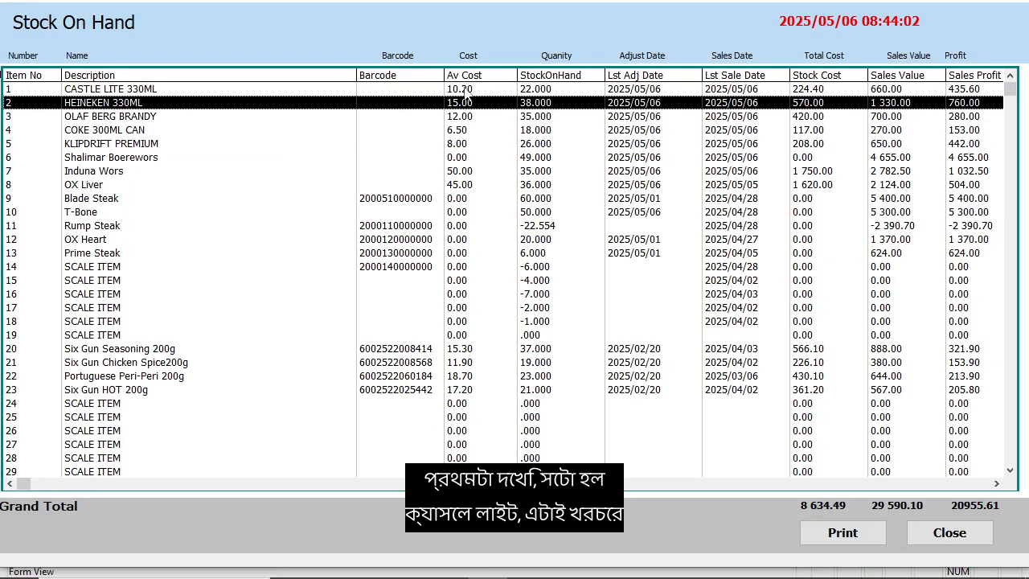
{"action": "left_click", "coordinate": [562, 89]}
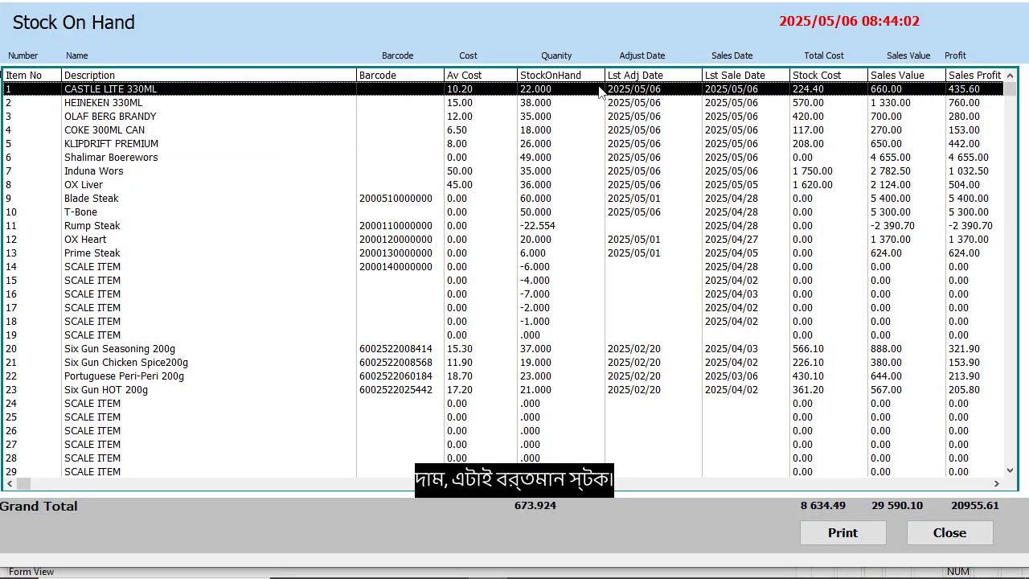
{"action": "left_click", "coordinate": [626, 98]}
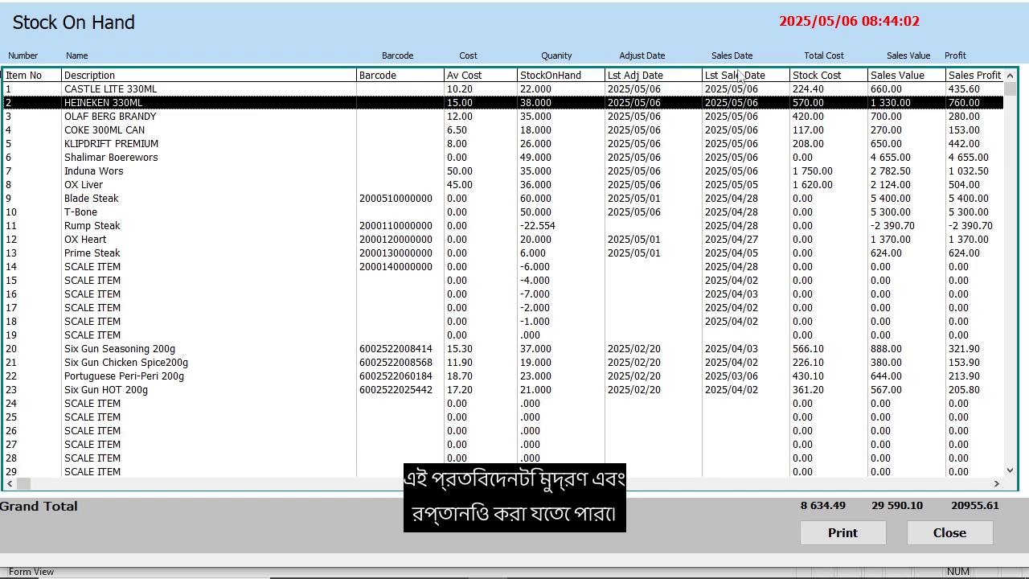
{"action": "left_click", "coordinate": [950, 532]}
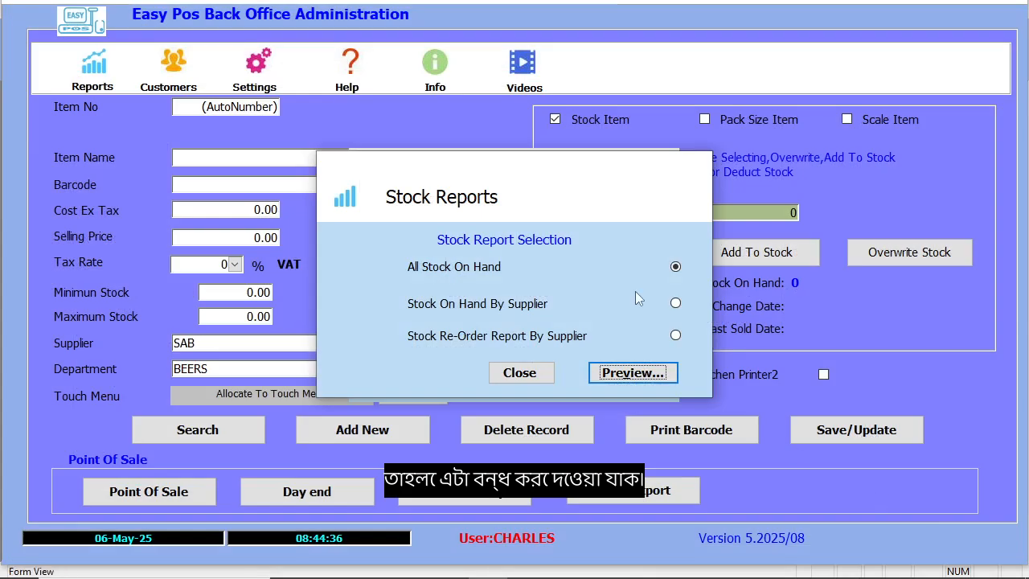
Preview the stock on hand by supplier and examine the item breakdown for Crown Factory Mart, closing the breakdown.
{"action": "left_click", "coordinate": [675, 303]}
{"action": "left_click", "coordinate": [631, 373]}
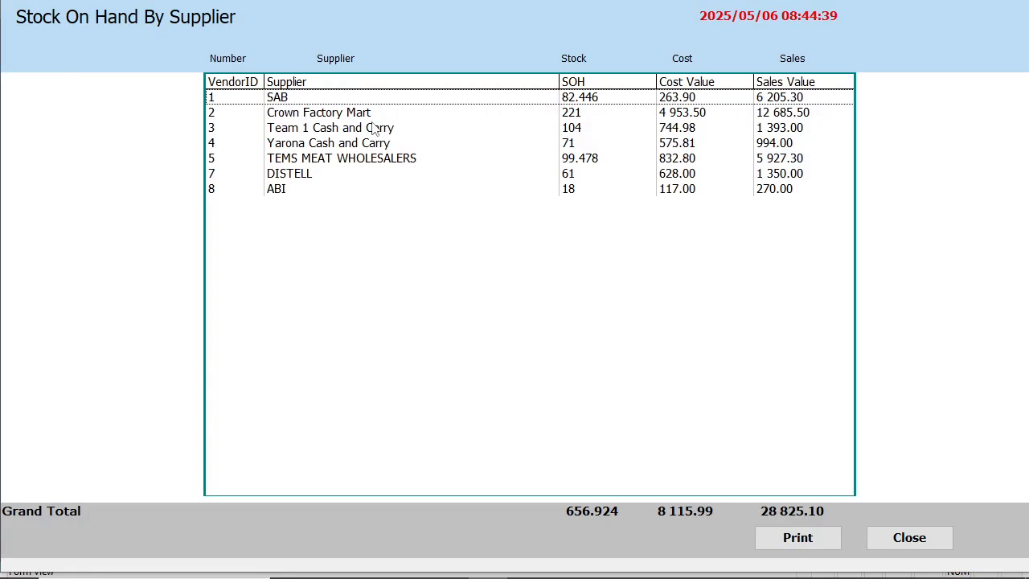
{"action": "double_click", "coordinate": [322, 114]}
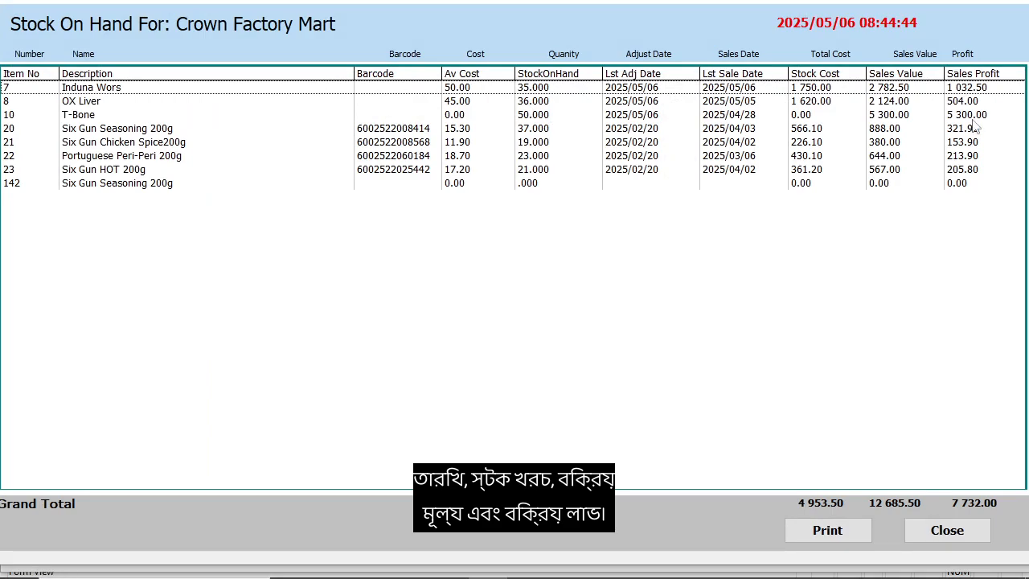
{"action": "left_click", "coordinate": [957, 537]}
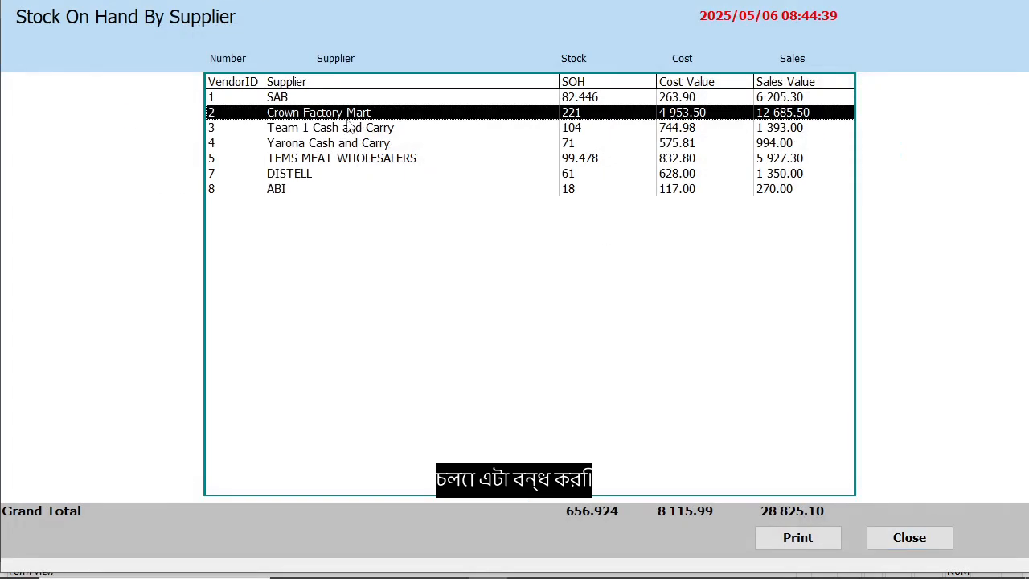
Examine the stock on hand items for TEMS MEAT WHOLESALERS, then close the breakdown and the supplier stock report.
{"action": "double_click", "coordinate": [338, 158]}
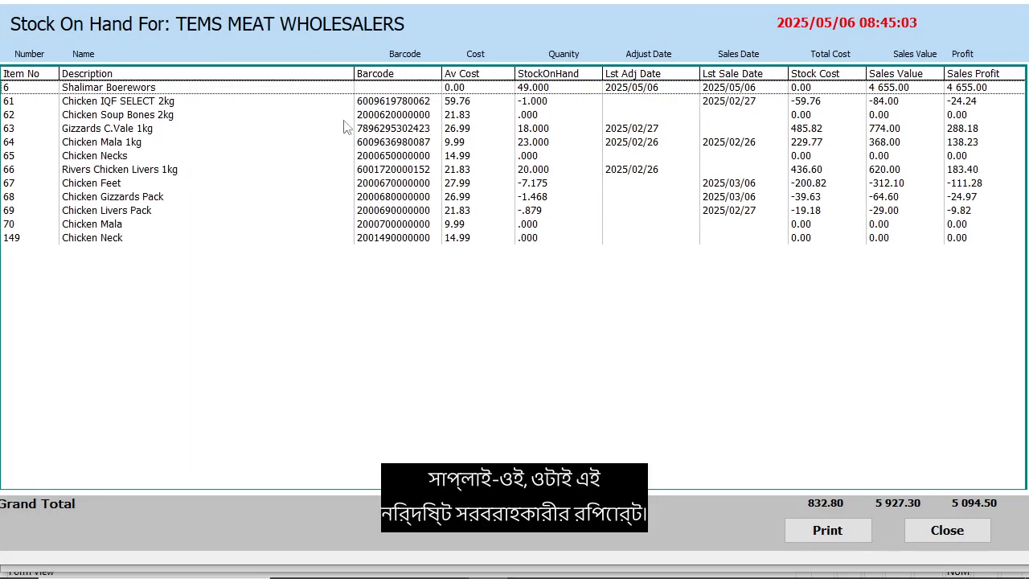
{"action": "left_click", "coordinate": [945, 534]}
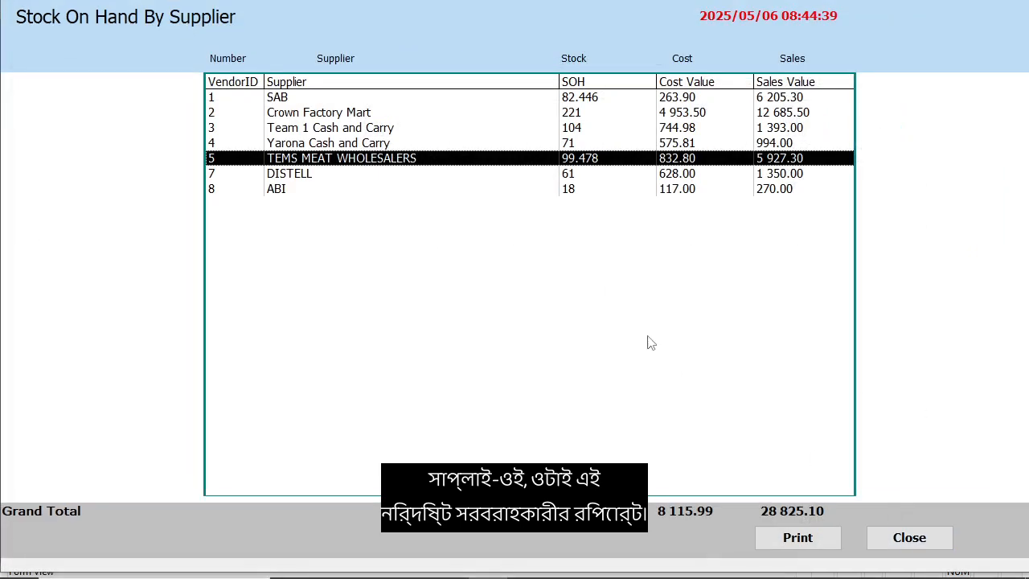
{"action": "left_click", "coordinate": [888, 543]}
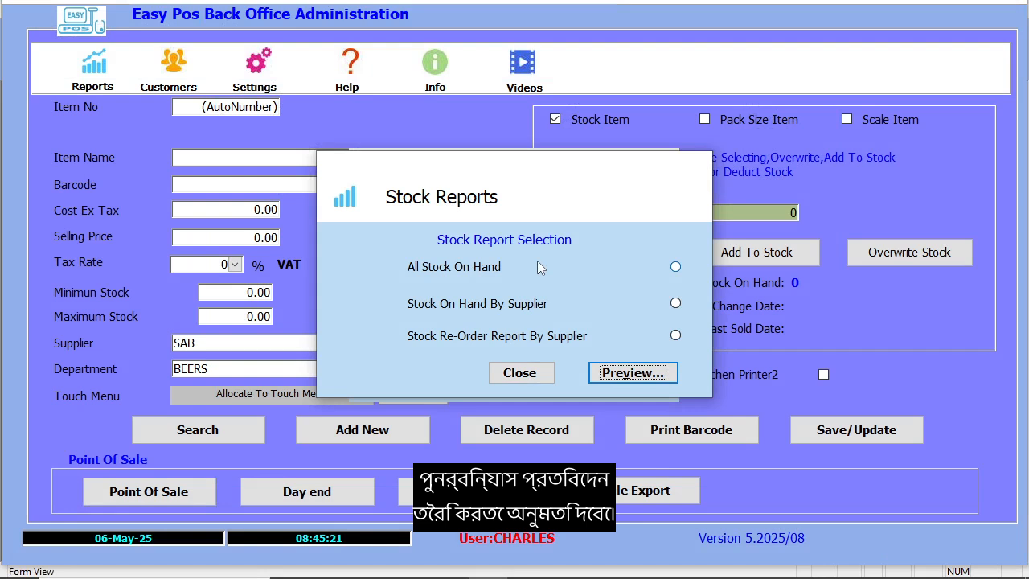
Preview the stock re-order report by supplier and examine the item to reorder from DISTELL, closing the breakdown.
{"action": "left_click", "coordinate": [675, 336]}
{"action": "left_click", "coordinate": [655, 372]}
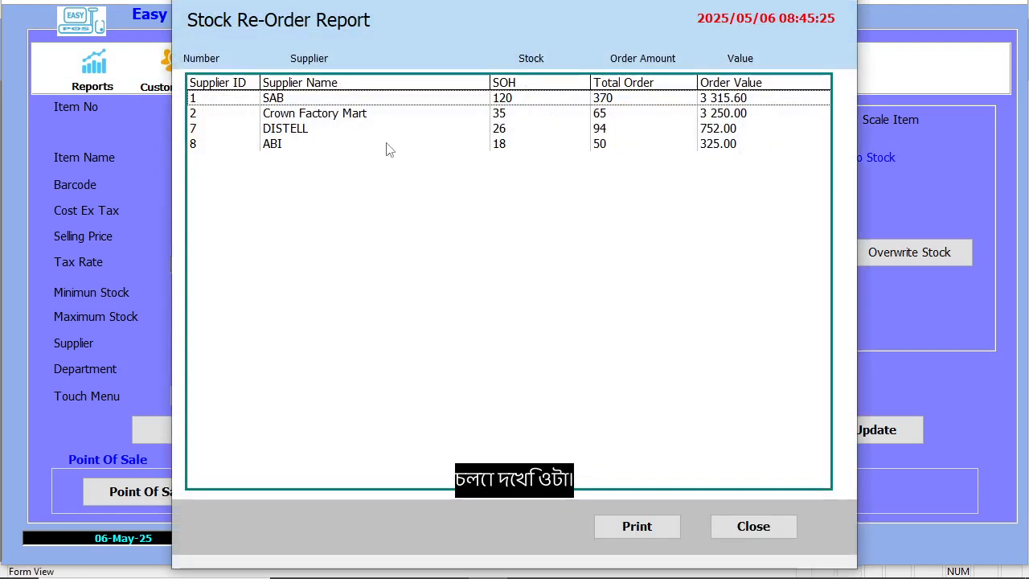
{"action": "left_click", "coordinate": [317, 135]}
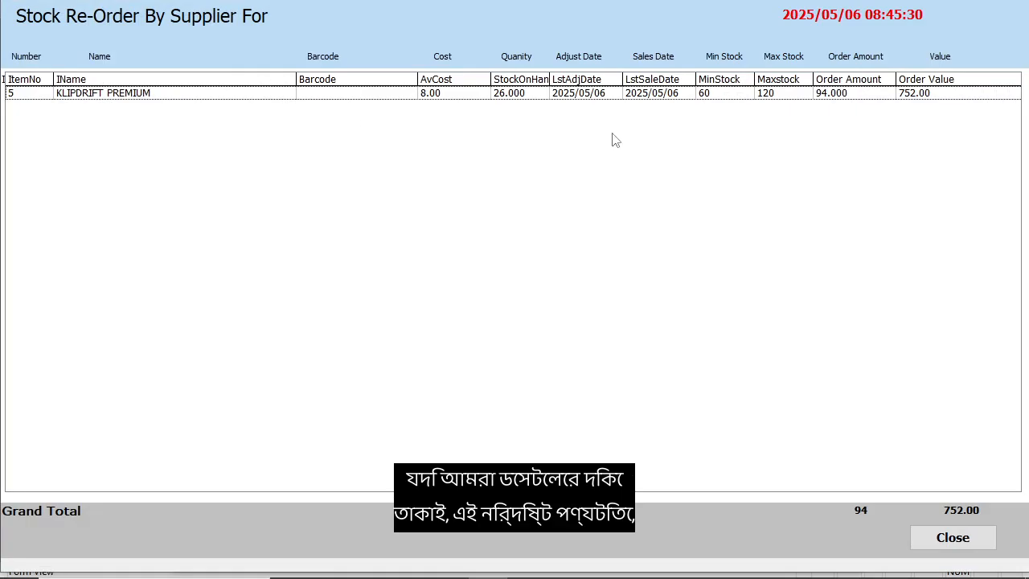
{"action": "left_click", "coordinate": [513, 94]}
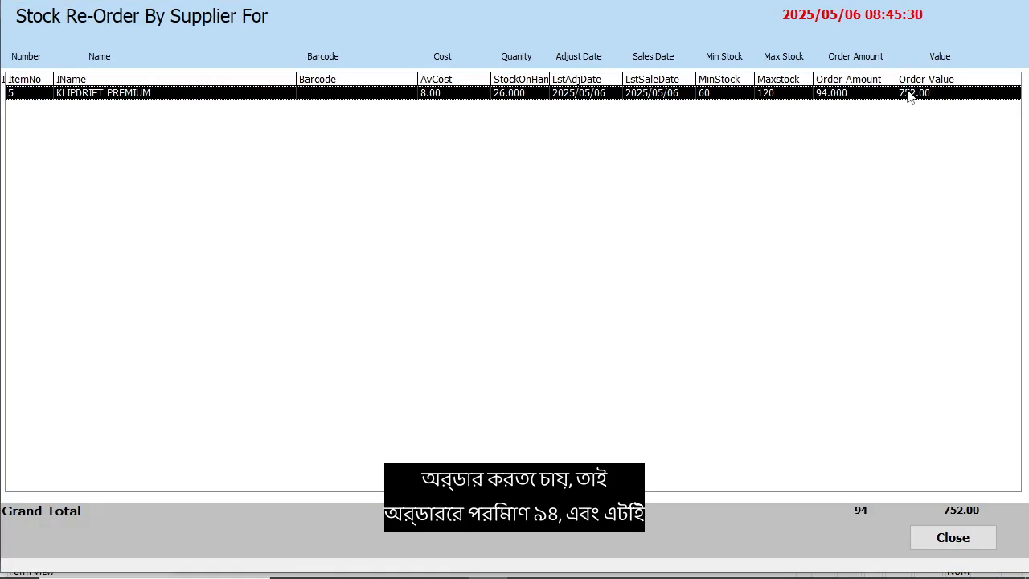
{"action": "left_click", "coordinate": [953, 536]}
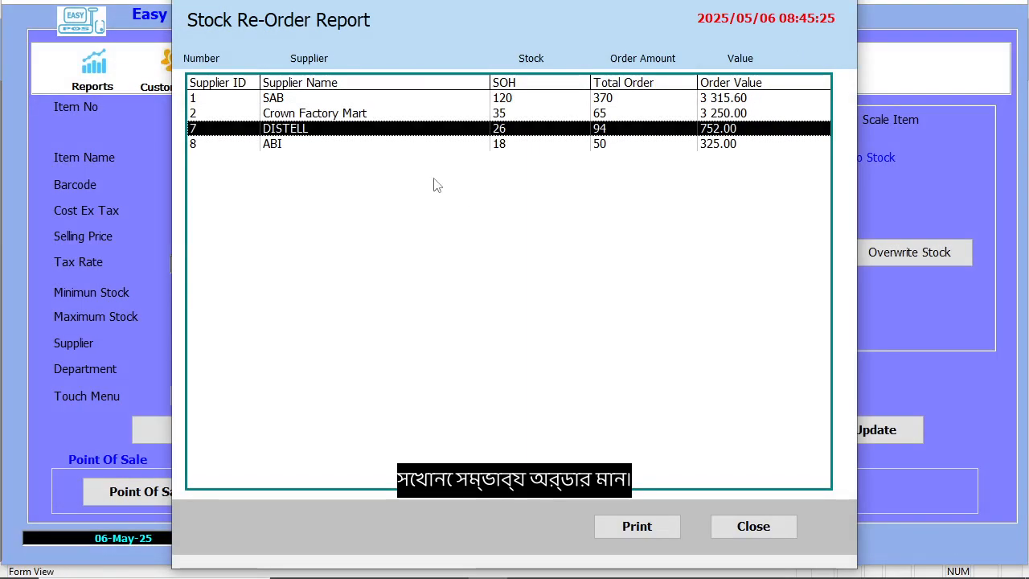
Examine the re-order breakdown for Crown Factory Mart, then close the re-order report and the stock report selection.
{"action": "double_click", "coordinate": [391, 113]}
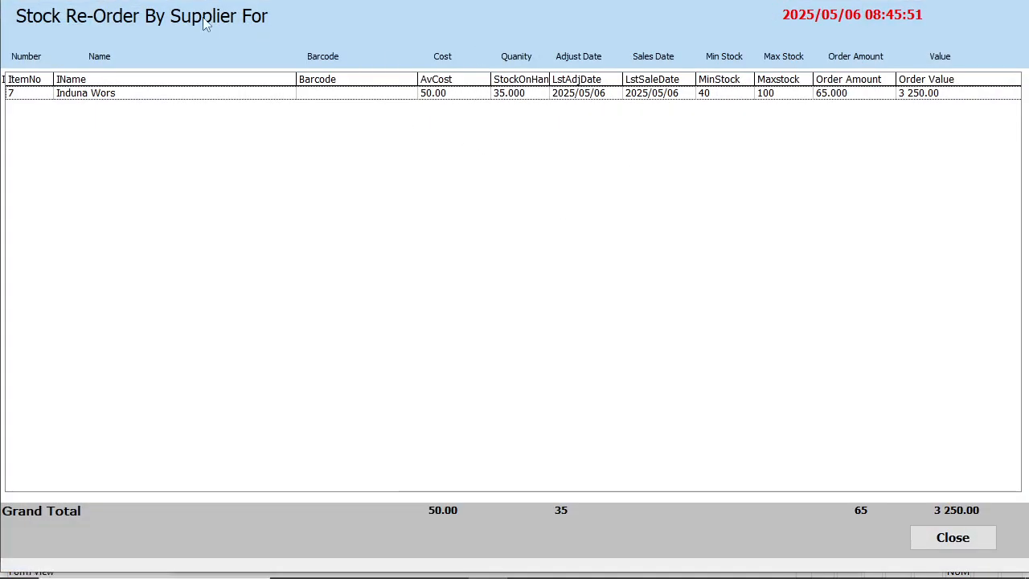
{"action": "left_click", "coordinate": [945, 547]}
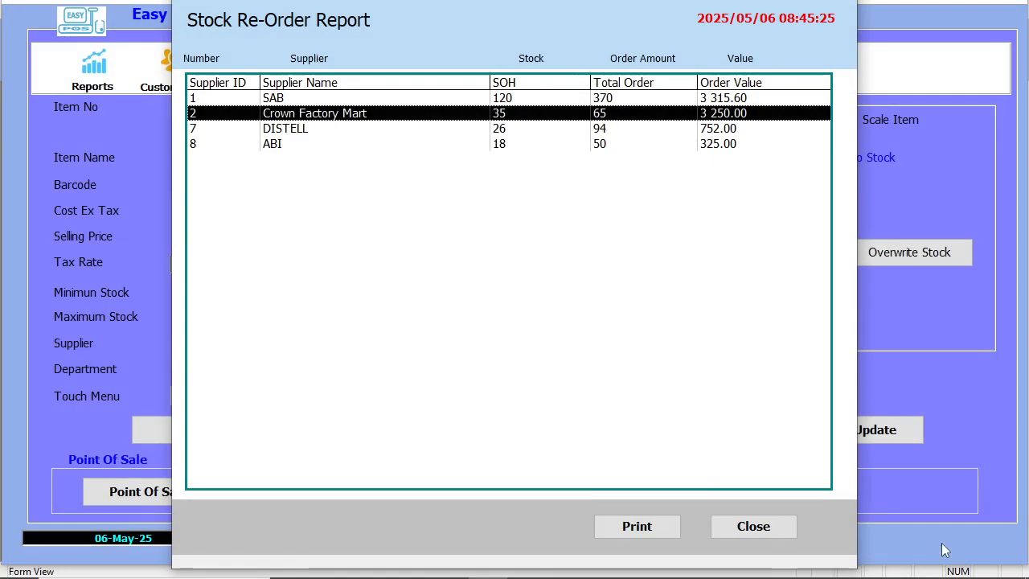
{"action": "left_click", "coordinate": [754, 527]}
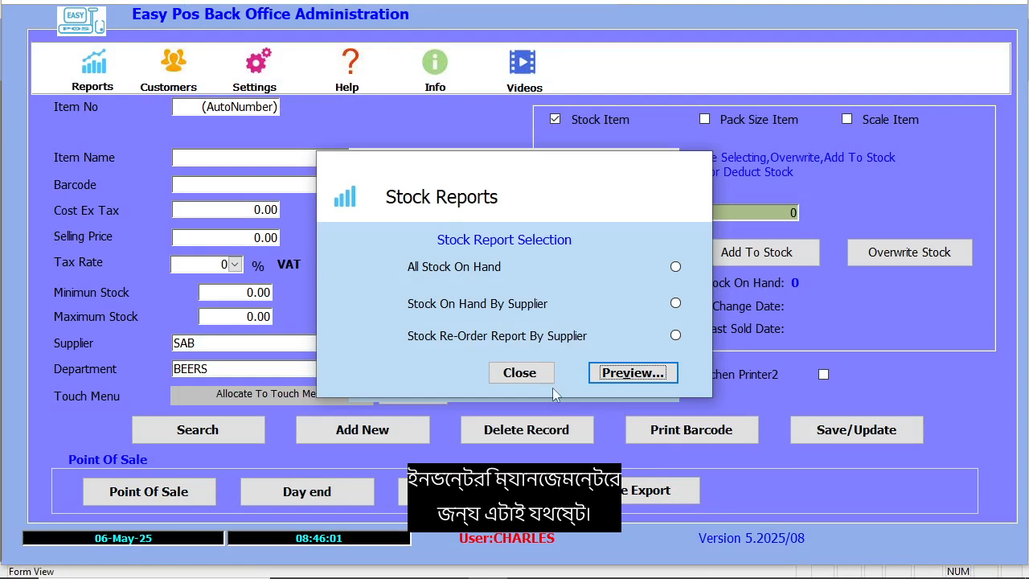
{"action": "left_click", "coordinate": [508, 374]}
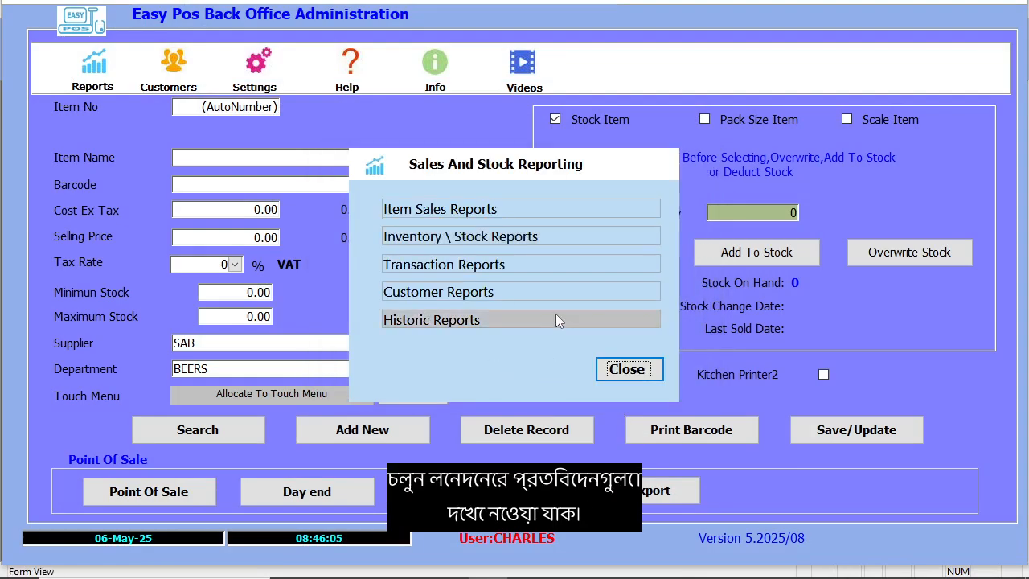
View the sales transactions report for 2025/05/06 and examine the receipt of the 08:27:37 sale, closing the receipt.
{"action": "left_click", "coordinate": [555, 263]}
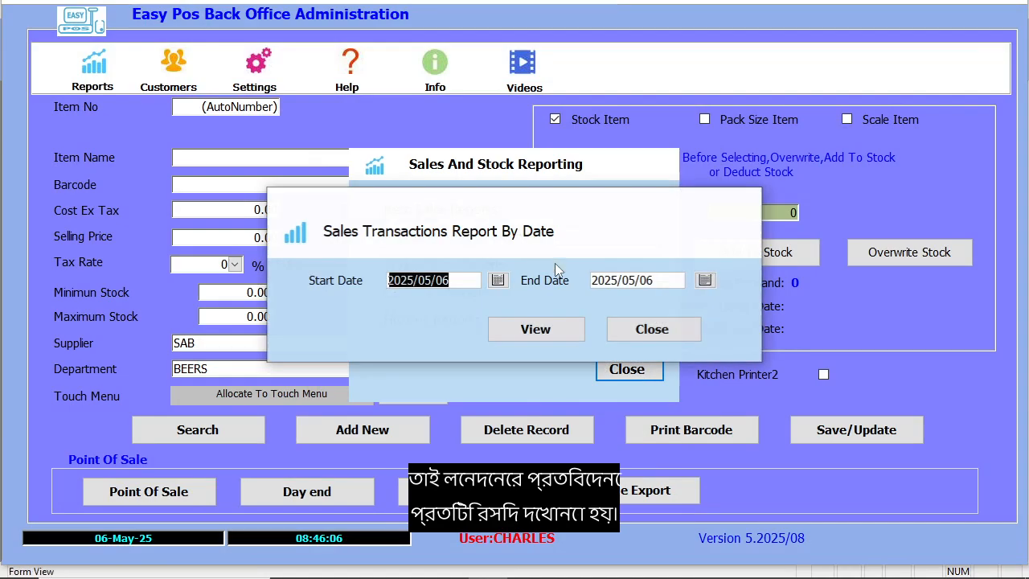
{"action": "left_click", "coordinate": [537, 335]}
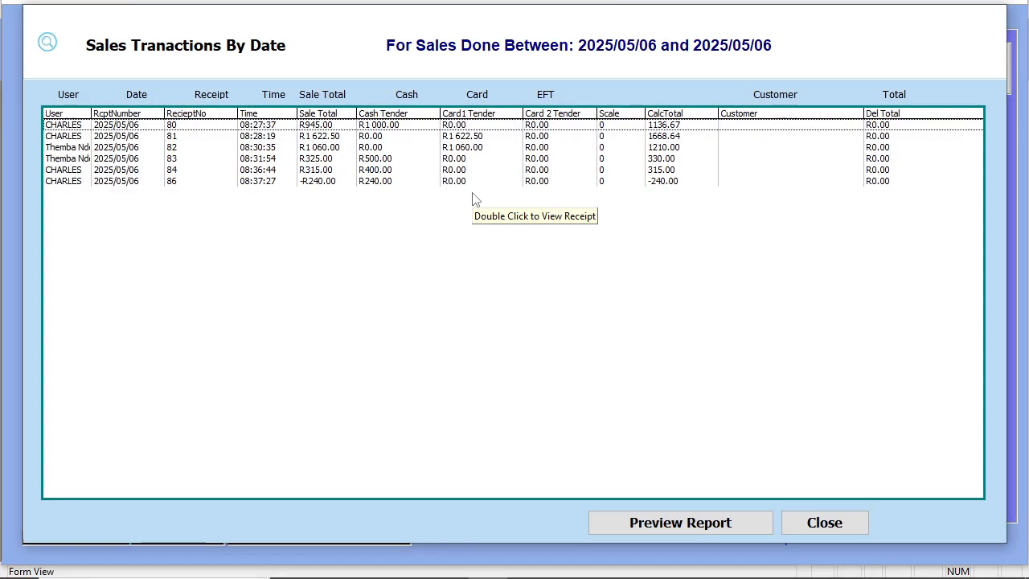
{"action": "left_click", "coordinate": [455, 124]}
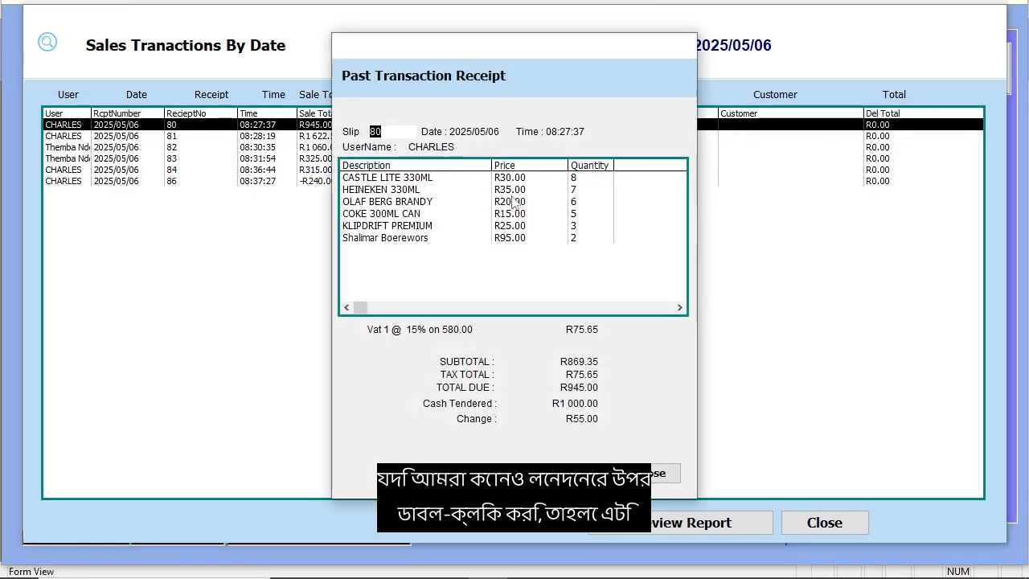
{"action": "left_click", "coordinate": [649, 476]}
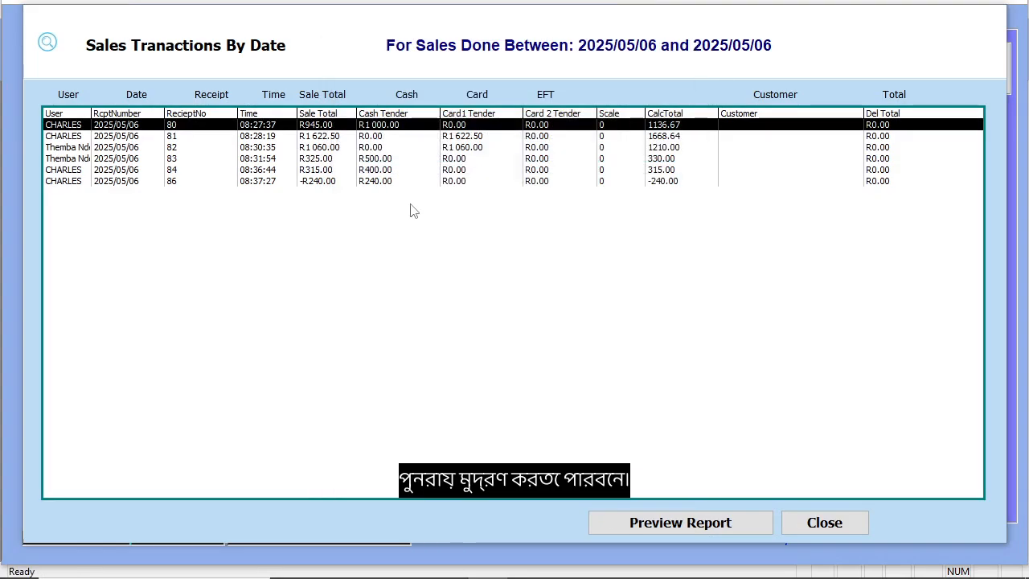
Examine the receipt of the 08:28:19 sale, then close the receipt and the sales transactions report.
{"action": "double_click", "coordinate": [387, 139]}
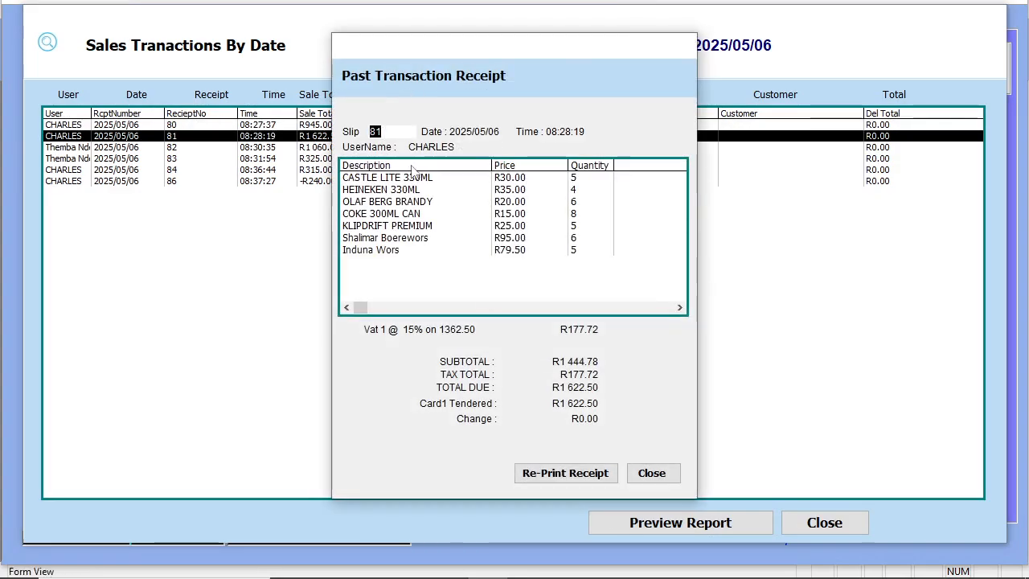
{"action": "left_click", "coordinate": [652, 477]}
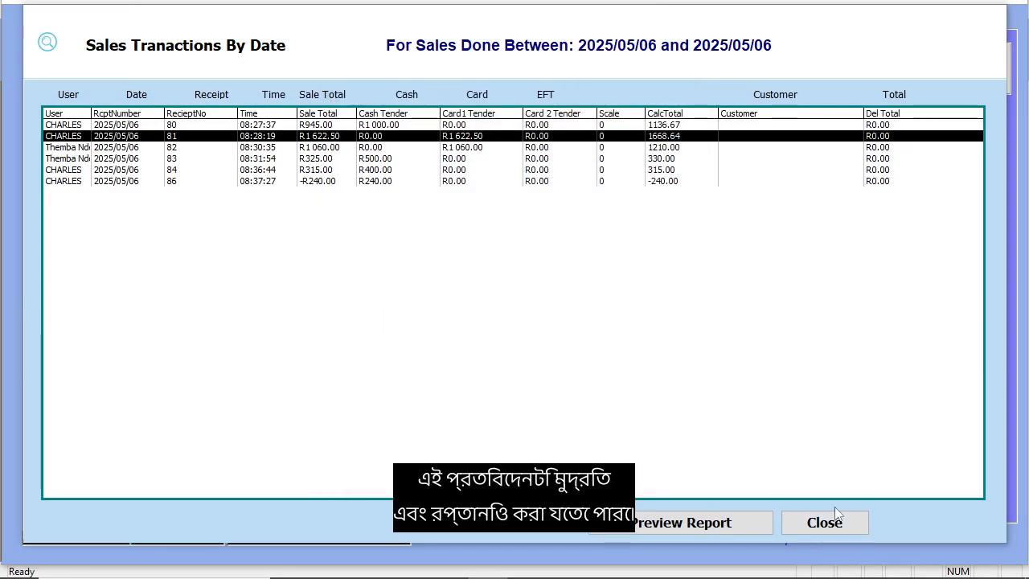
{"action": "left_click", "coordinate": [834, 514]}
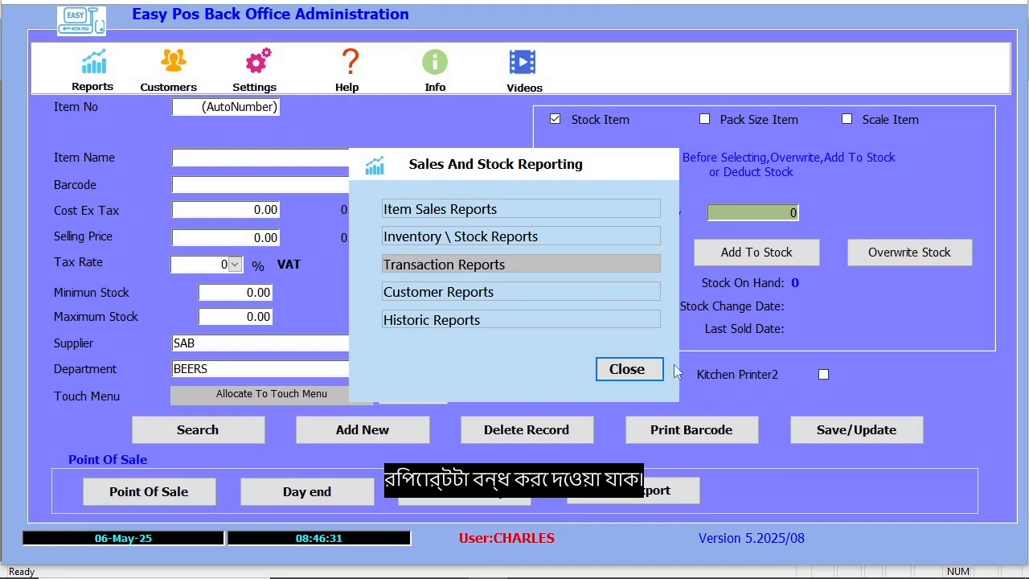
Preview the sales history report by total turnover for 2025/04/01 to 2025/05/06.
{"action": "left_click", "coordinate": [515, 319]}
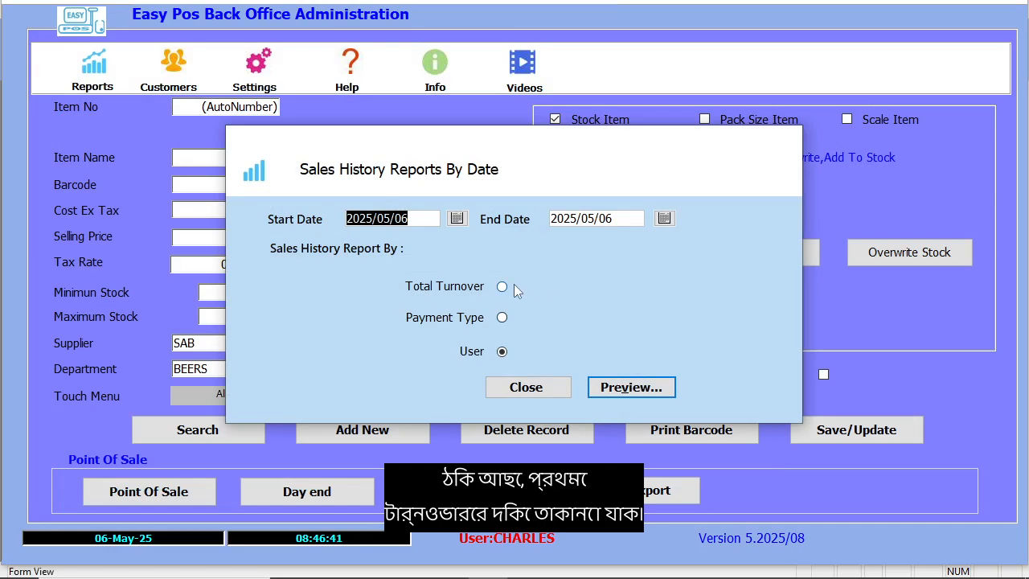
{"action": "left_click", "coordinate": [502, 286]}
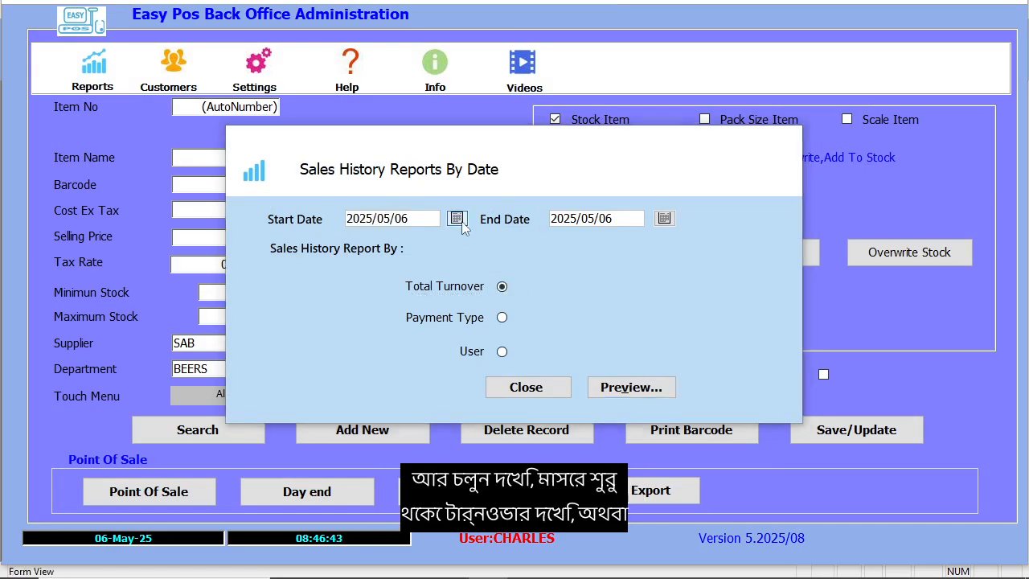
{"action": "left_click", "coordinate": [456, 218]}
{"action": "left_click", "coordinate": [546, 239]}
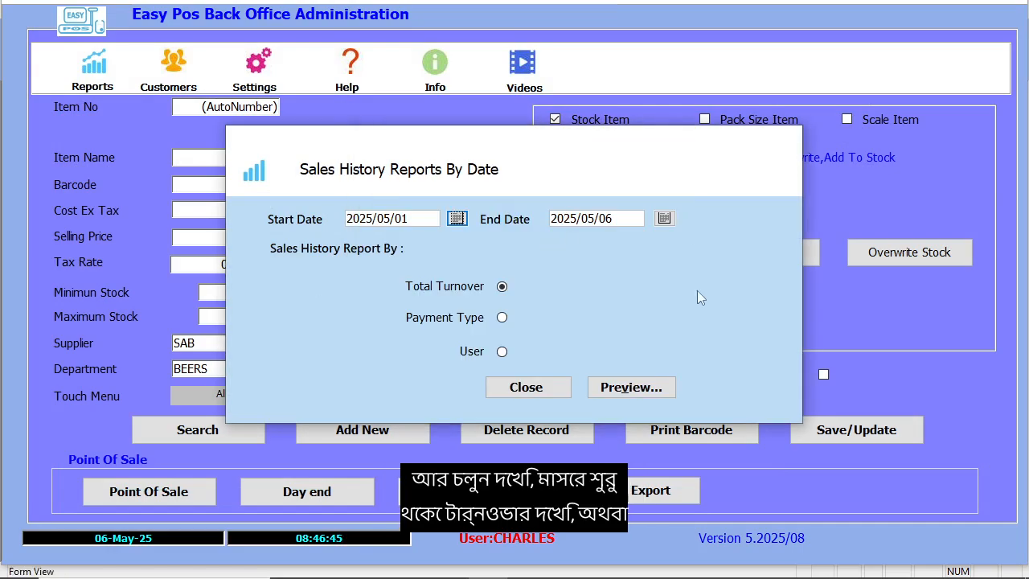
{"action": "left_click", "coordinate": [464, 217]}
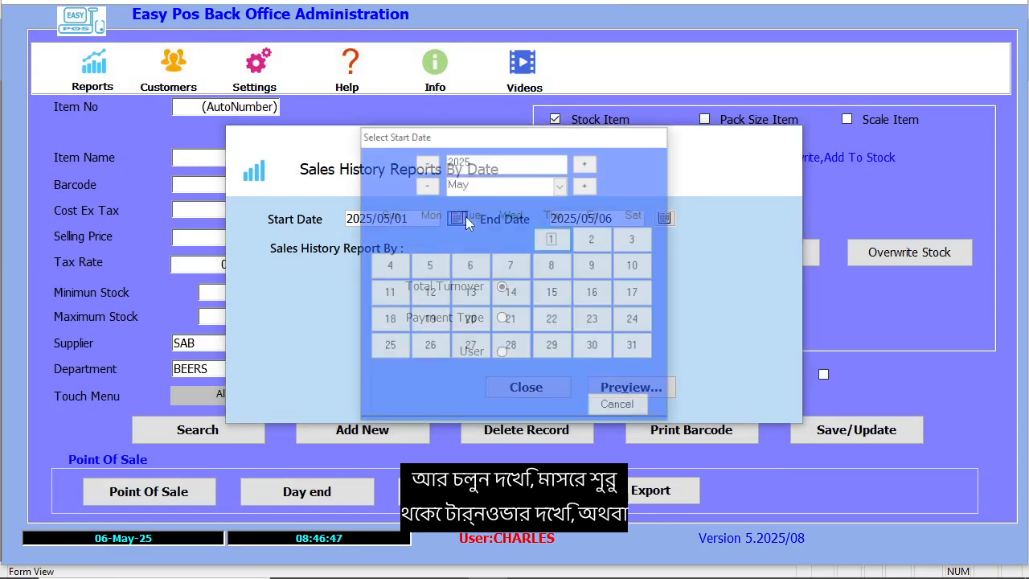
{"action": "left_click", "coordinate": [426, 184]}
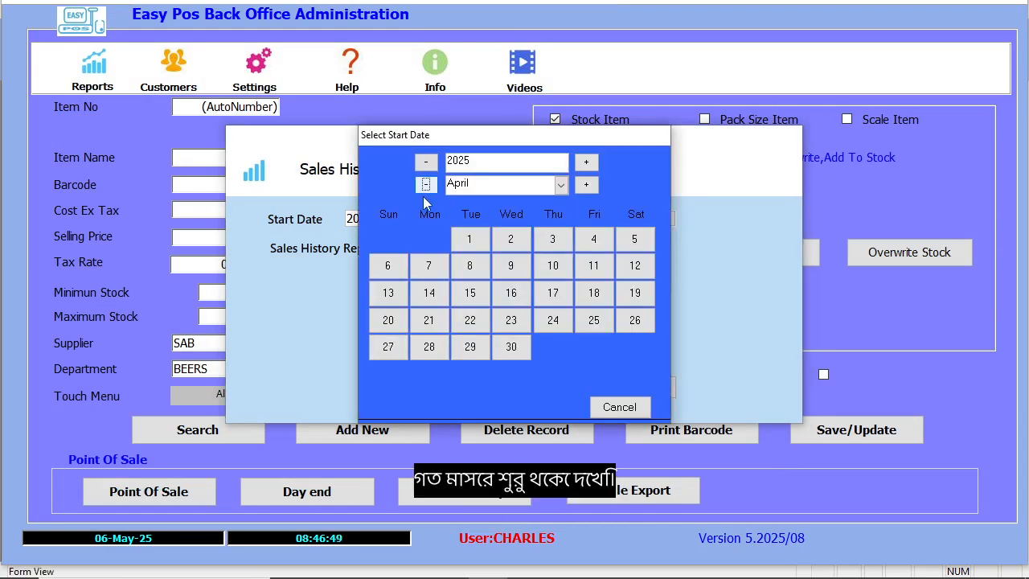
{"action": "left_click", "coordinate": [474, 240]}
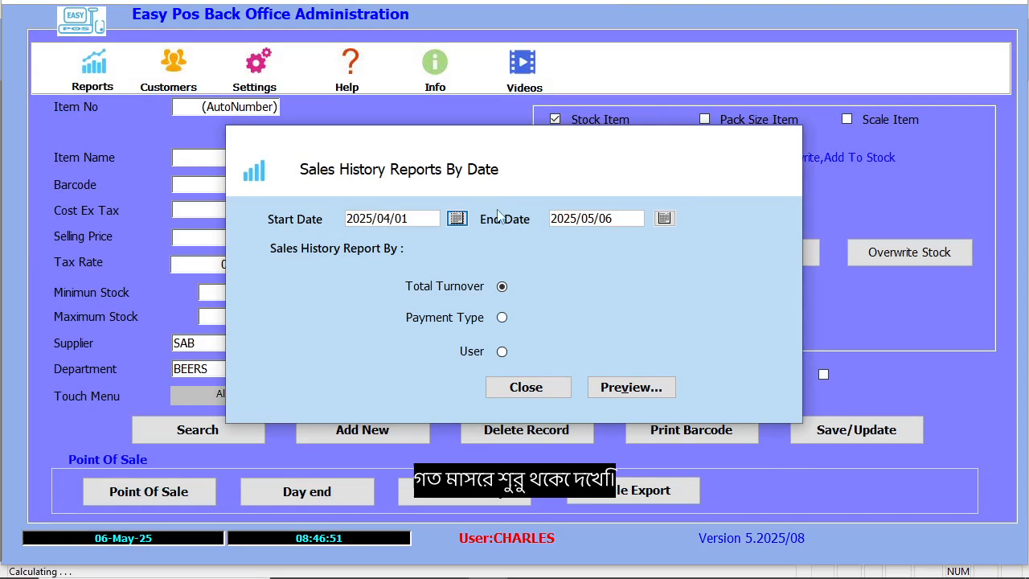
{"action": "left_click", "coordinate": [633, 388]}
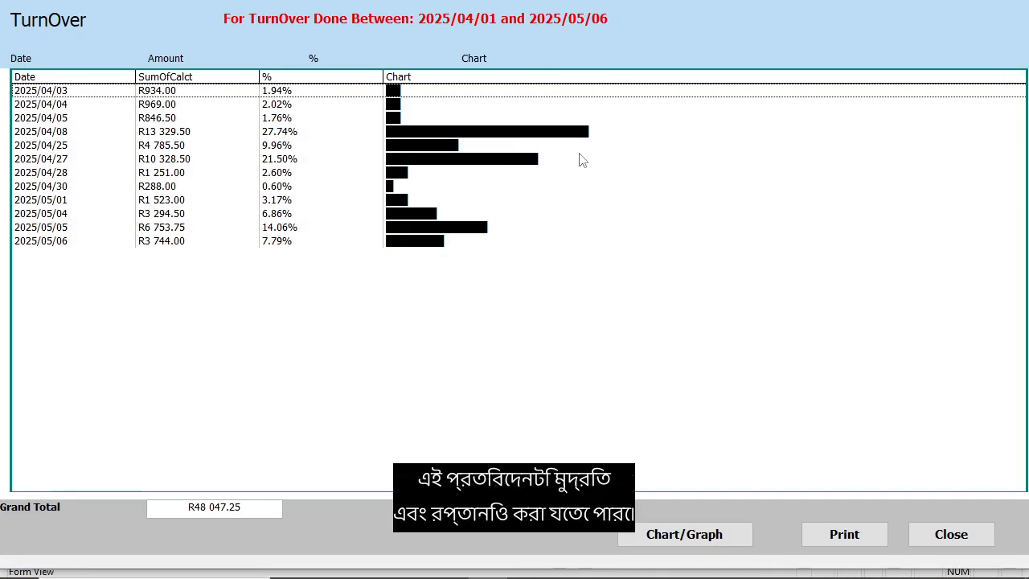
Examine the turnover by date chart at full size, then close the chart and the turnover report.
{"action": "left_click", "coordinate": [703, 537]}
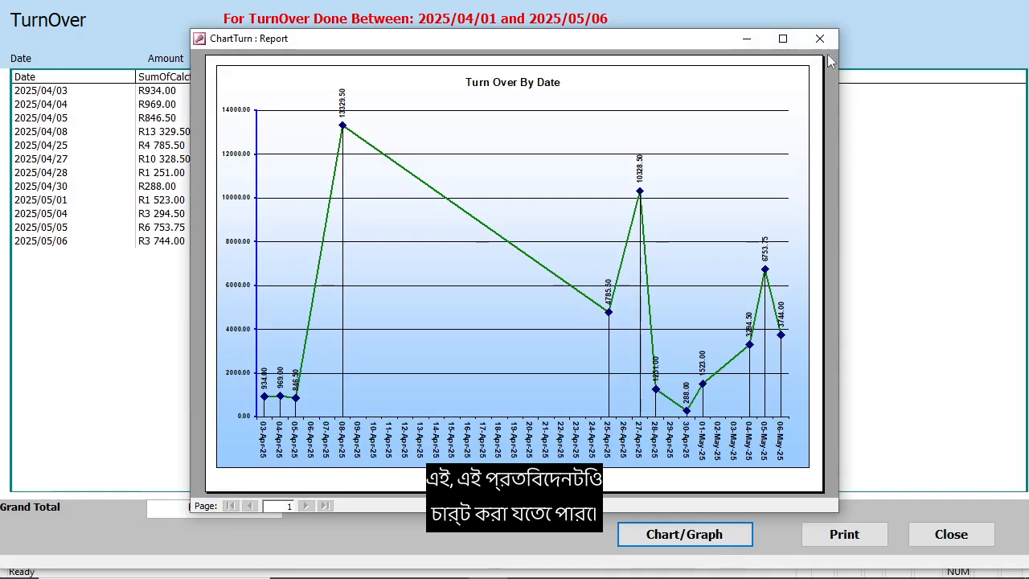
{"action": "left_click", "coordinate": [782, 38]}
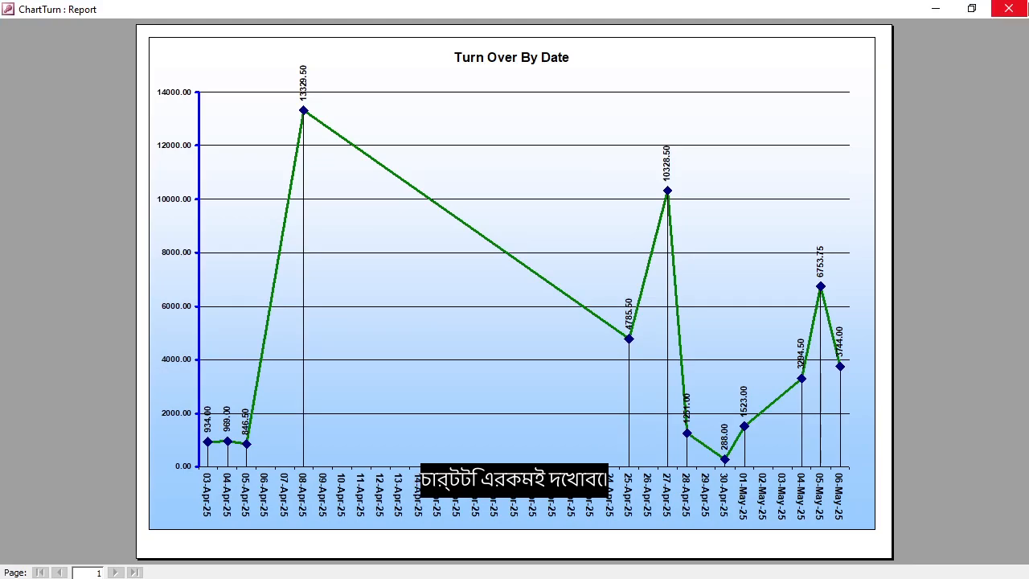
{"action": "left_click", "coordinate": [1022, 11]}
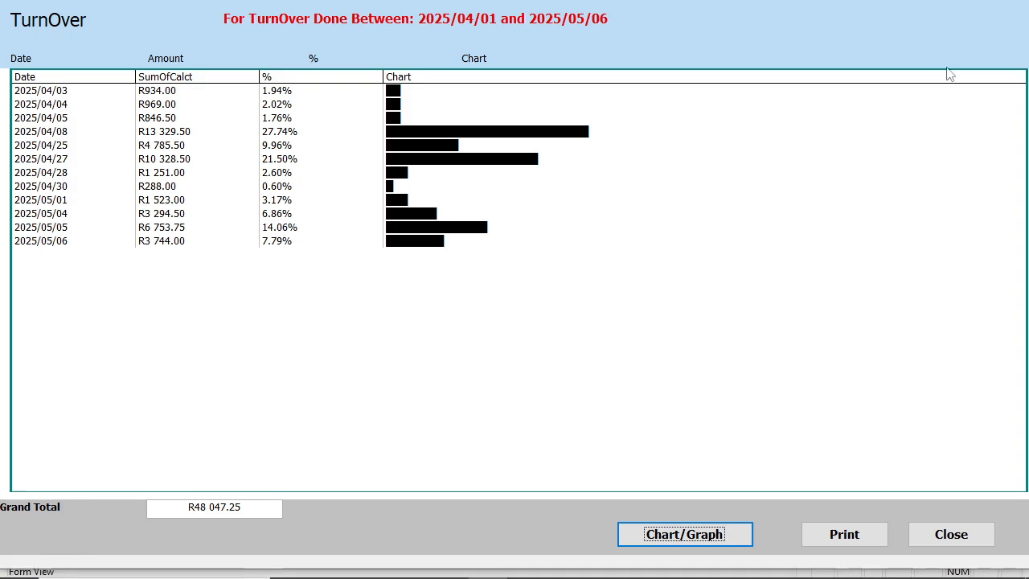
{"action": "left_click", "coordinate": [952, 536]}
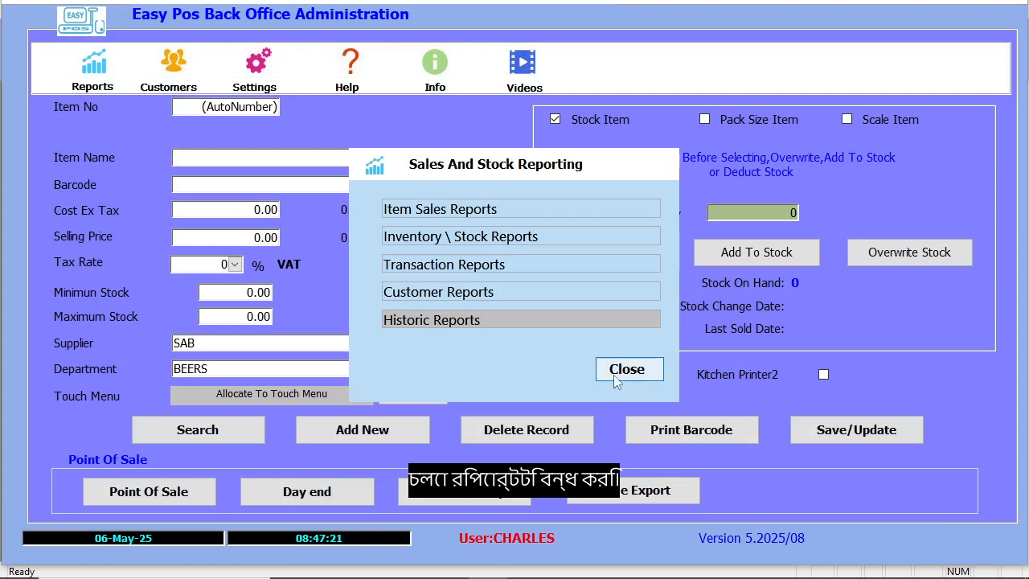
Preview the sales history report by payment type for 2025/05/06, view its chart, and close both the chart and the report.
{"action": "left_click", "coordinate": [503, 318]}
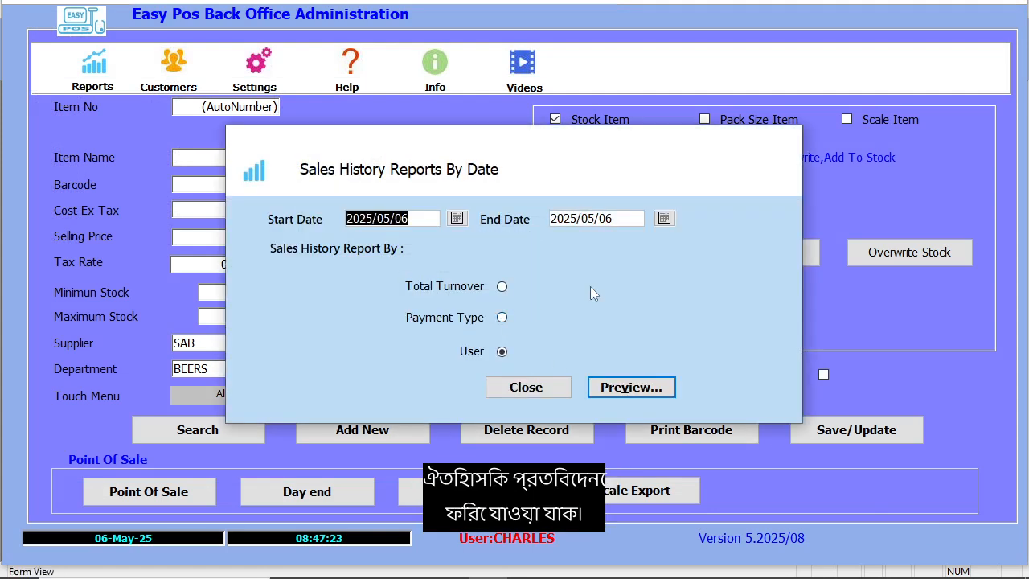
{"action": "left_click", "coordinate": [502, 317]}
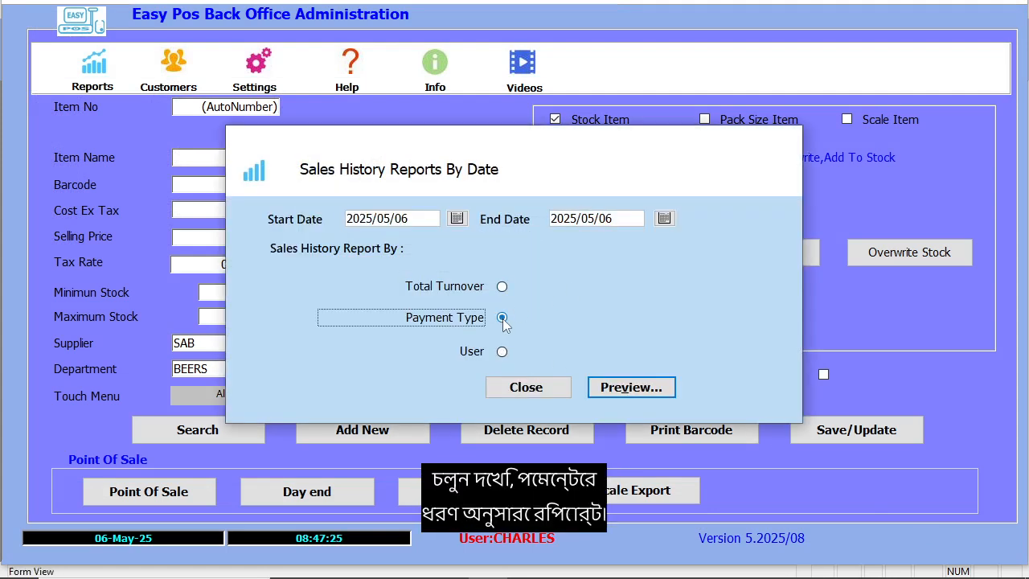
{"action": "left_click", "coordinate": [594, 386]}
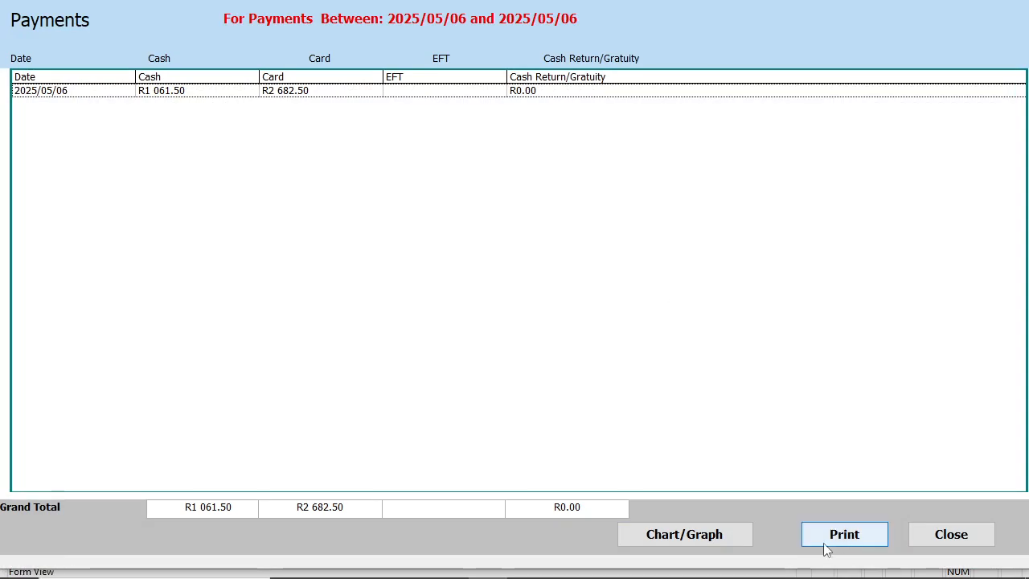
{"action": "left_click", "coordinate": [731, 527]}
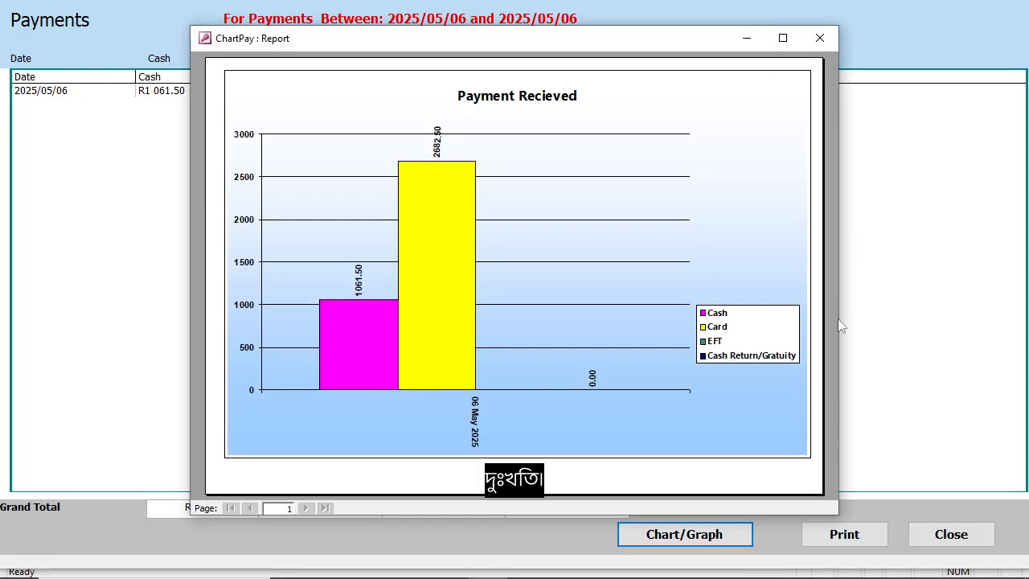
{"action": "left_click", "coordinate": [819, 38]}
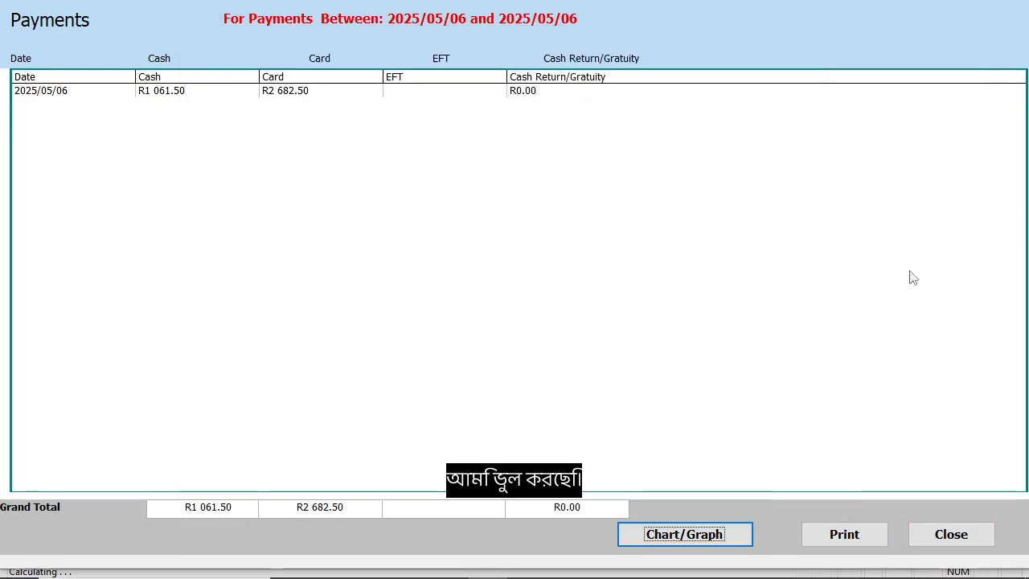
{"action": "left_click", "coordinate": [955, 533]}
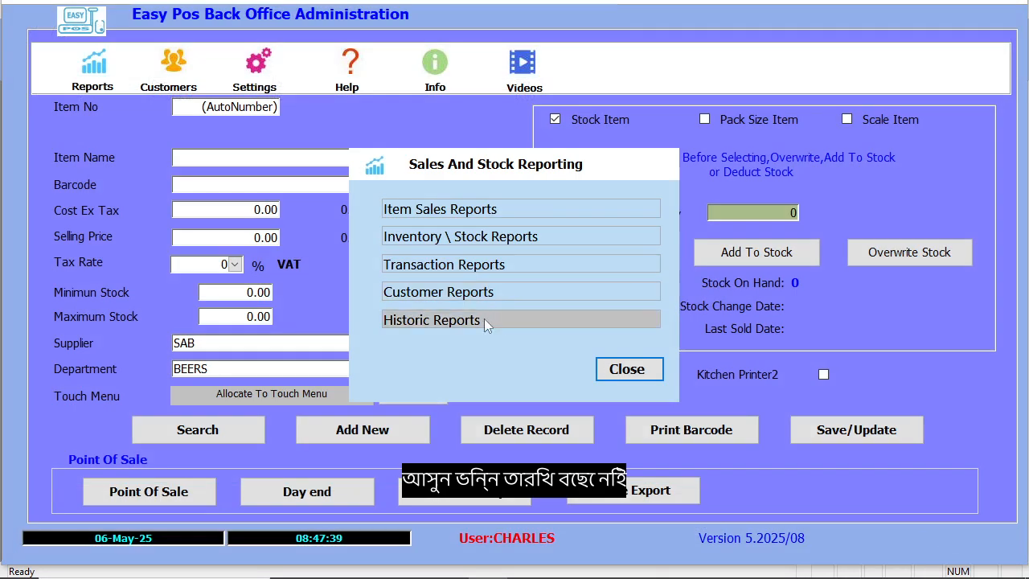
Preview the sales history report by payment type for 2025/05/01 to 2025/05/06 and select the 2025/05/01 entry.
{"action": "left_click", "coordinate": [484, 321]}
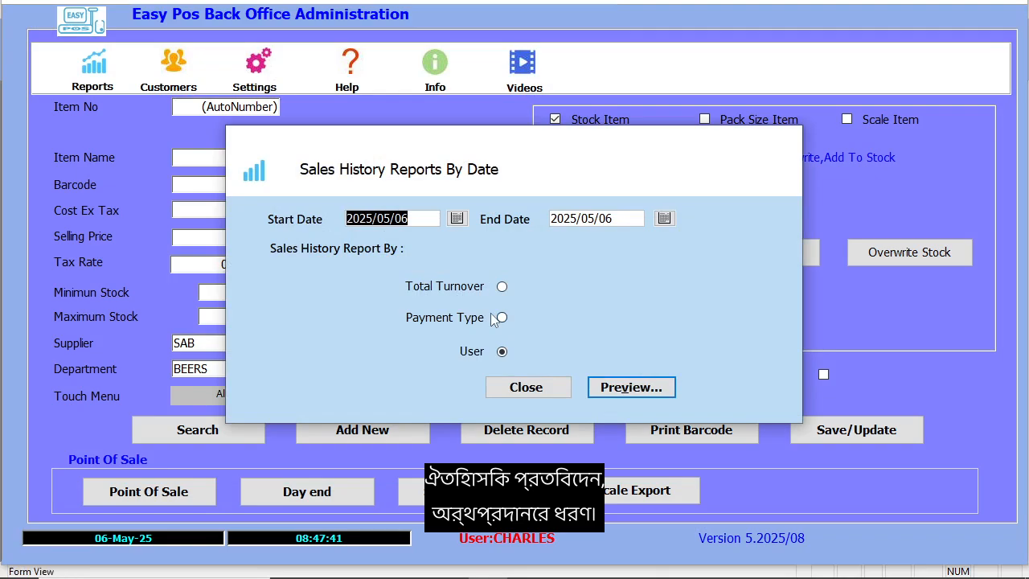
{"action": "left_click", "coordinate": [502, 319]}
{"action": "left_click", "coordinate": [456, 219]}
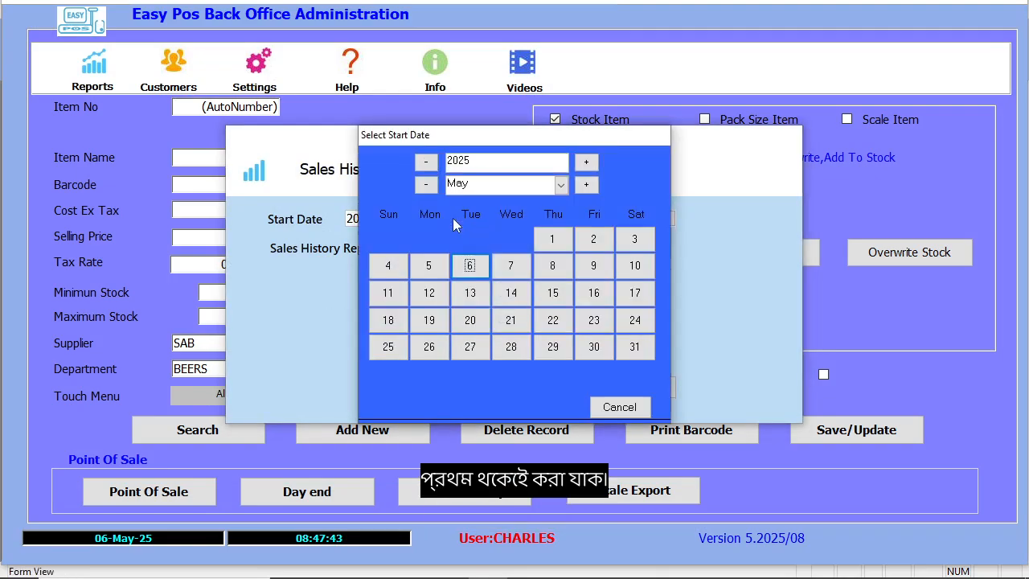
{"action": "left_click", "coordinate": [554, 236]}
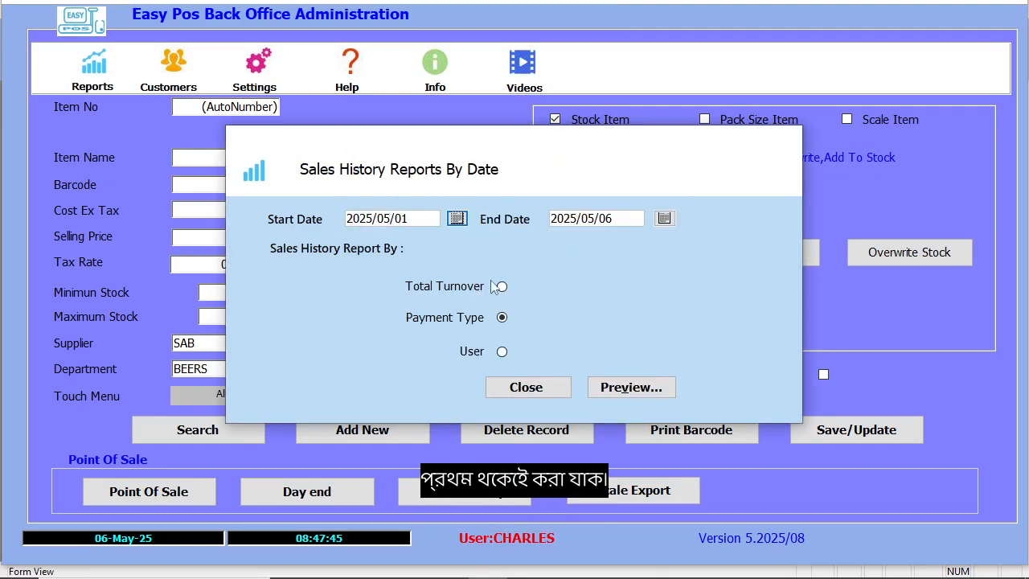
{"action": "left_click", "coordinate": [621, 387]}
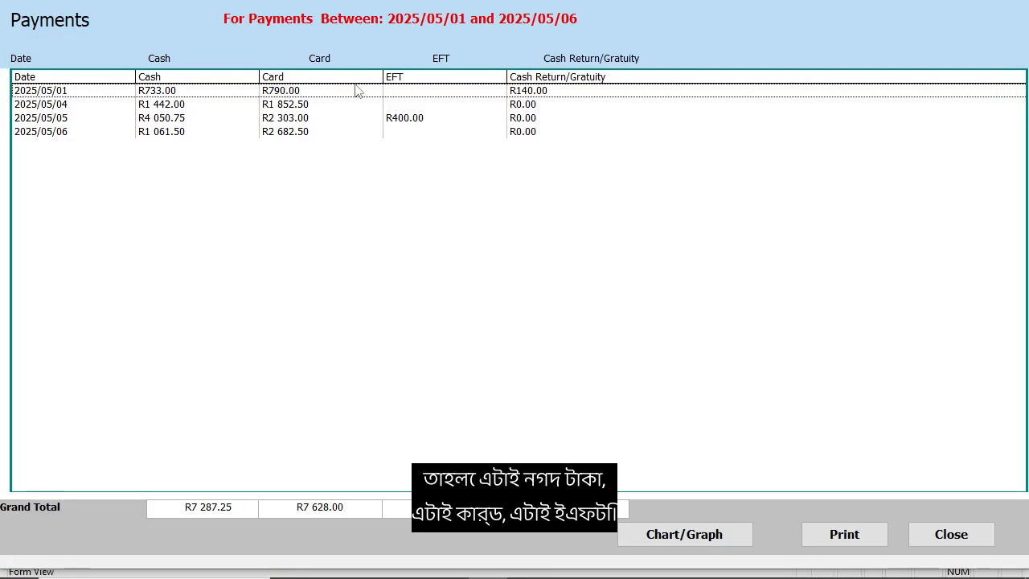
{"action": "left_click", "coordinate": [430, 95]}
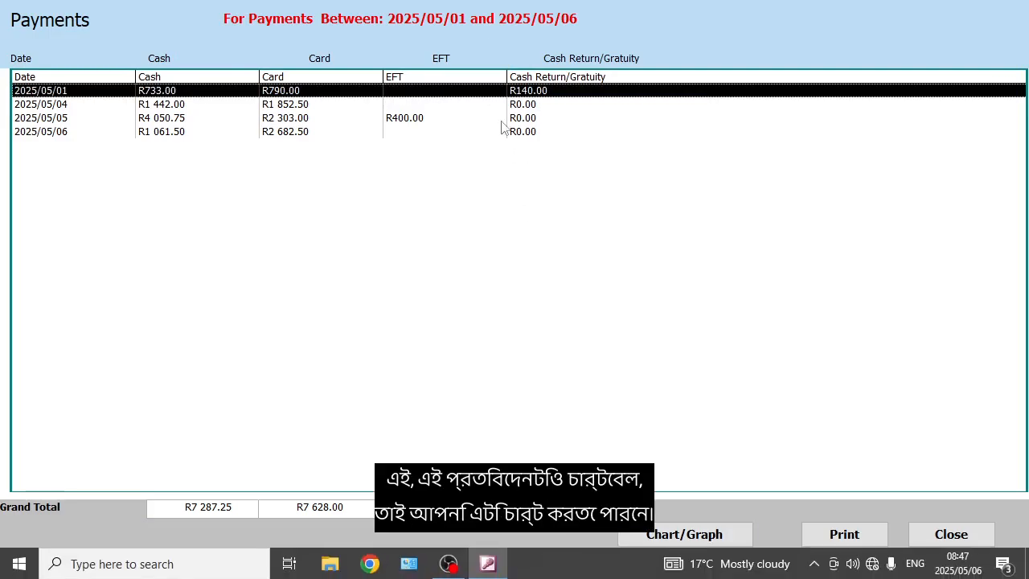
Examine the chart of payments received at full size, then close the chart and the payments report.
{"action": "left_click", "coordinate": [678, 538]}
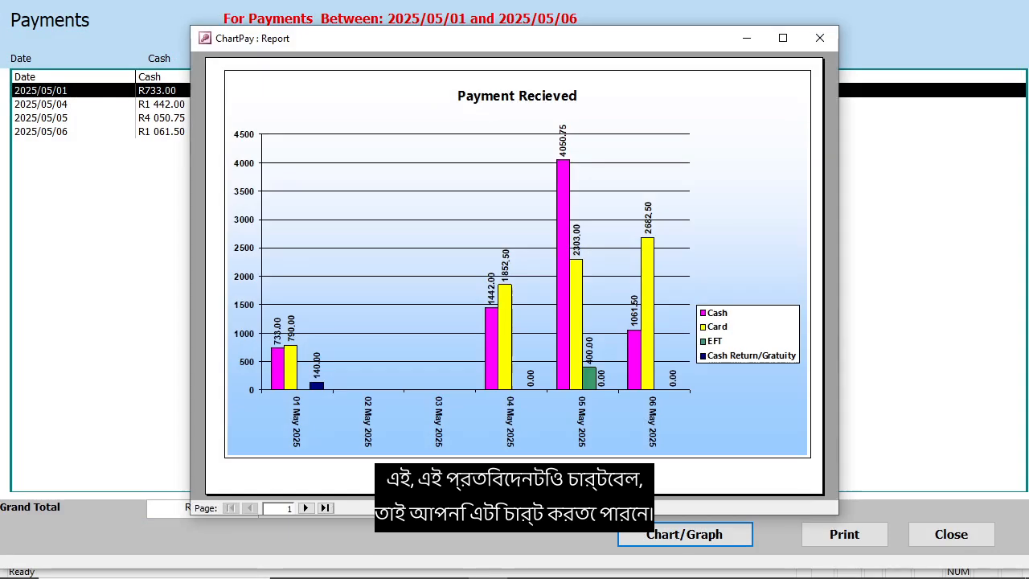
{"action": "left_click", "coordinate": [782, 38]}
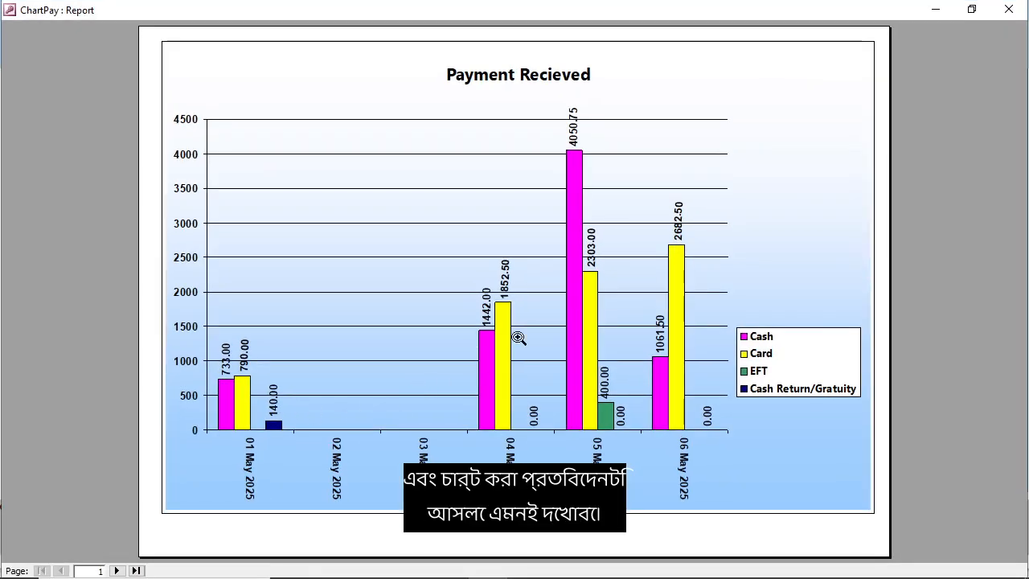
{"action": "left_click", "coordinate": [1009, 10]}
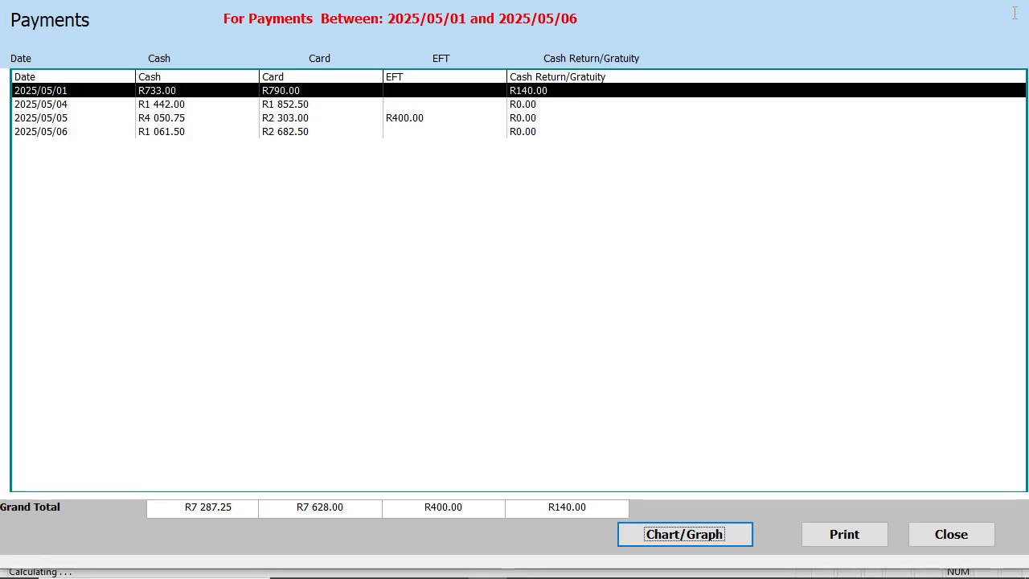
{"action": "left_click", "coordinate": [957, 541]}
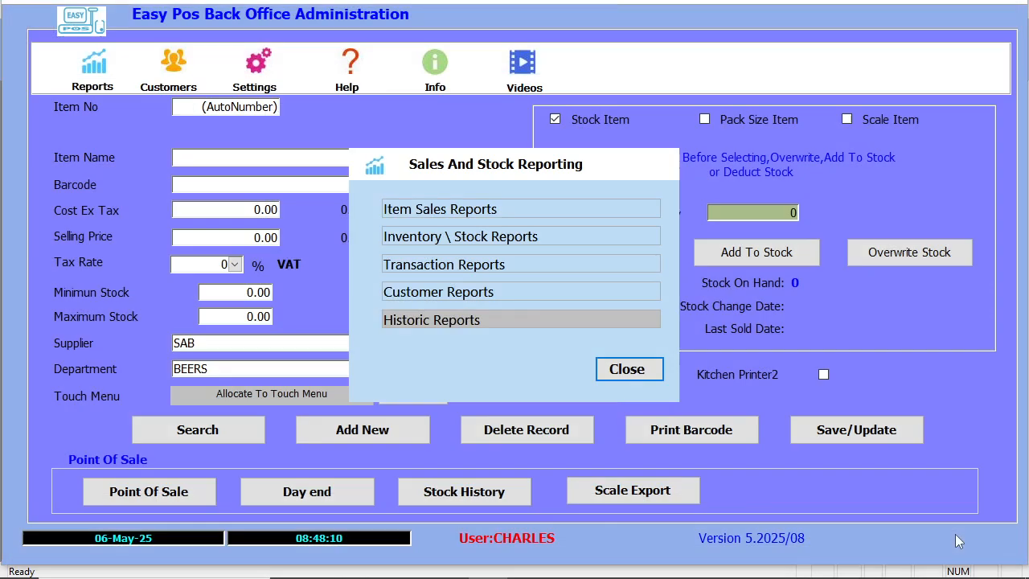
Preview the sales history report by user for 2025/05/04 to 2025/05/06 and select the first user's row.
{"action": "left_click", "coordinate": [522, 322]}
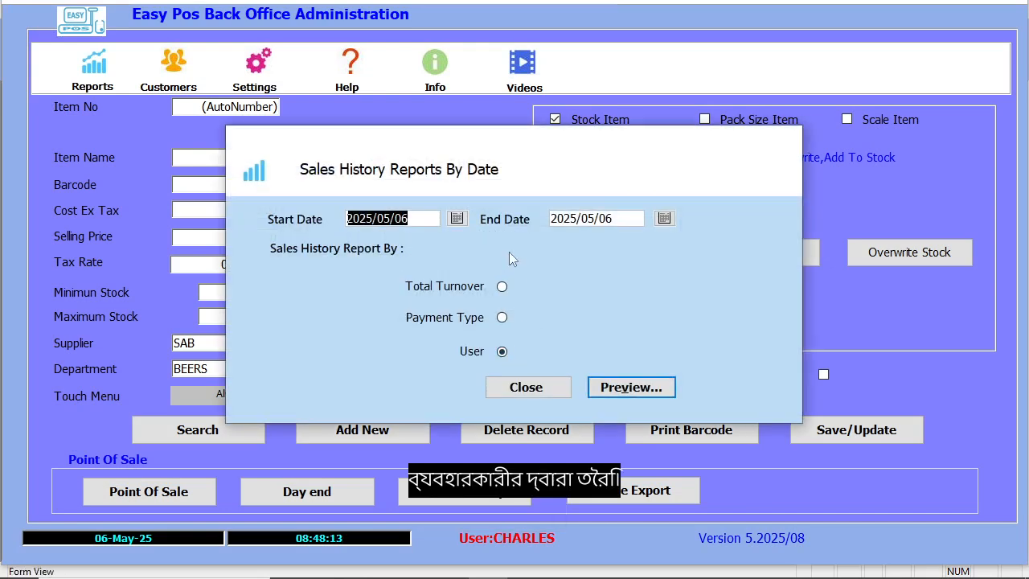
{"action": "left_click", "coordinate": [457, 219]}
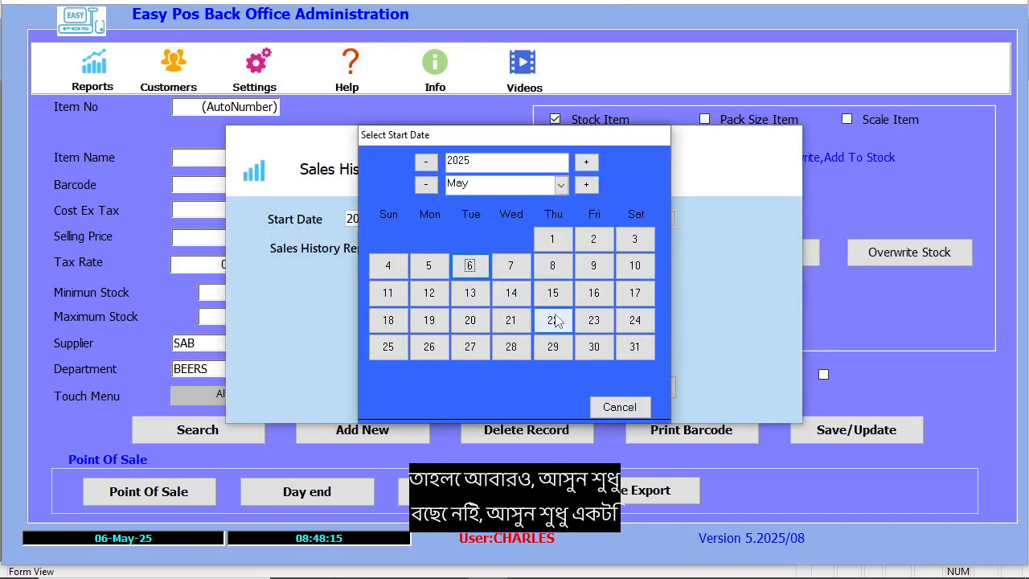
{"action": "left_click", "coordinate": [387, 266]}
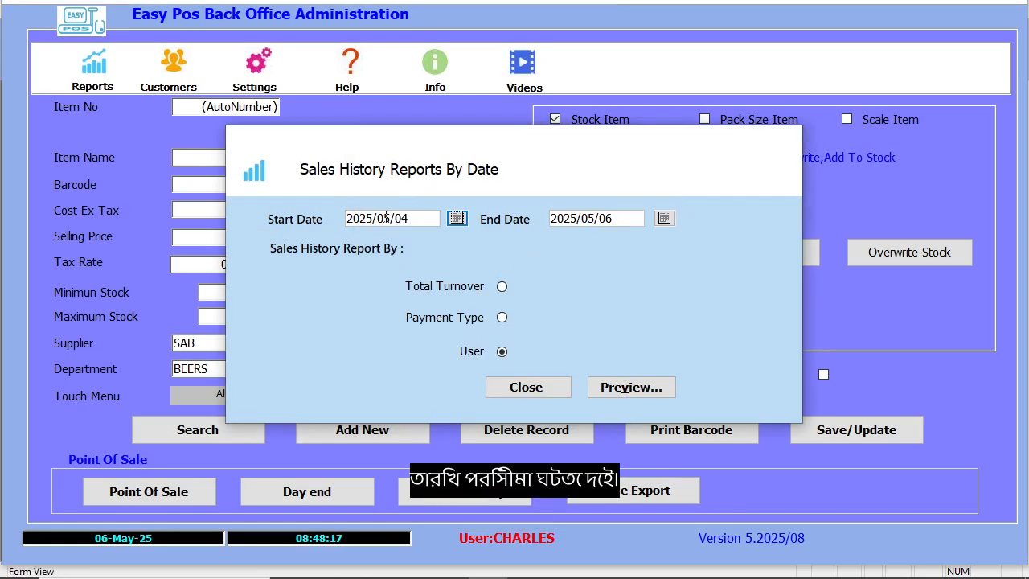
{"action": "left_click", "coordinate": [620, 389]}
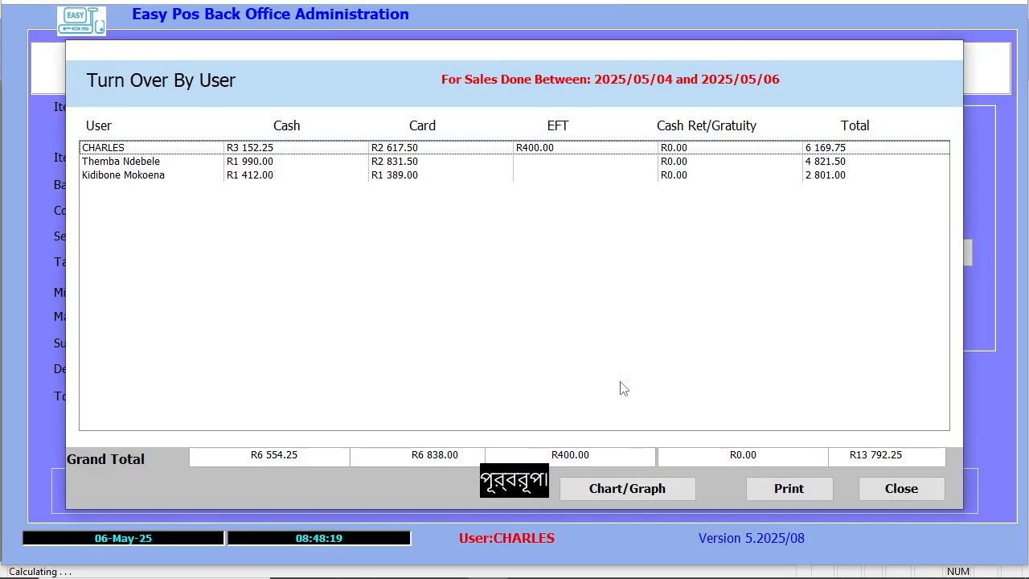
{"action": "left_click", "coordinate": [269, 153]}
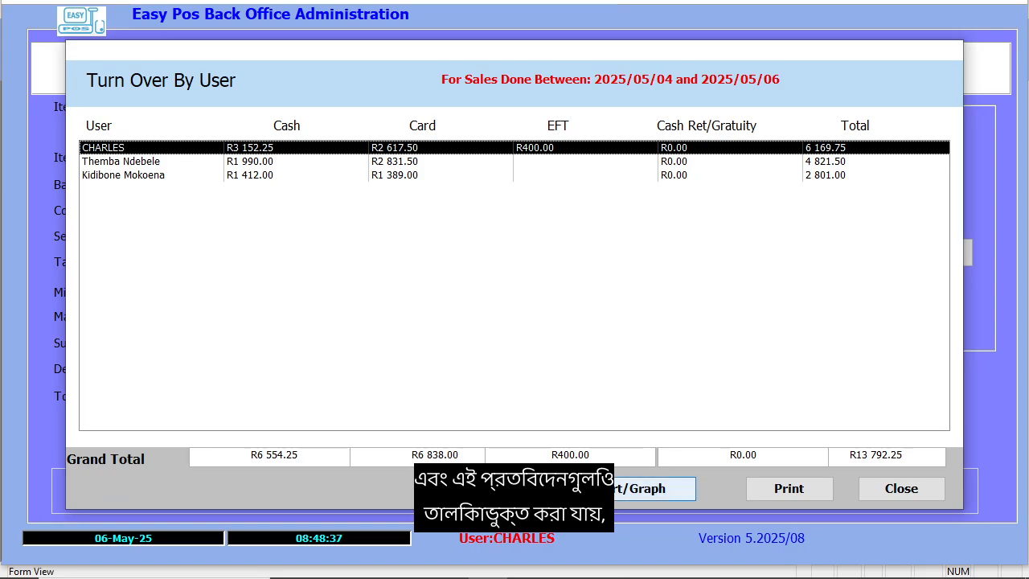
Examine the payment by user chart at full size, then close the chart and the turnover by user report.
{"action": "left_click", "coordinate": [643, 488]}
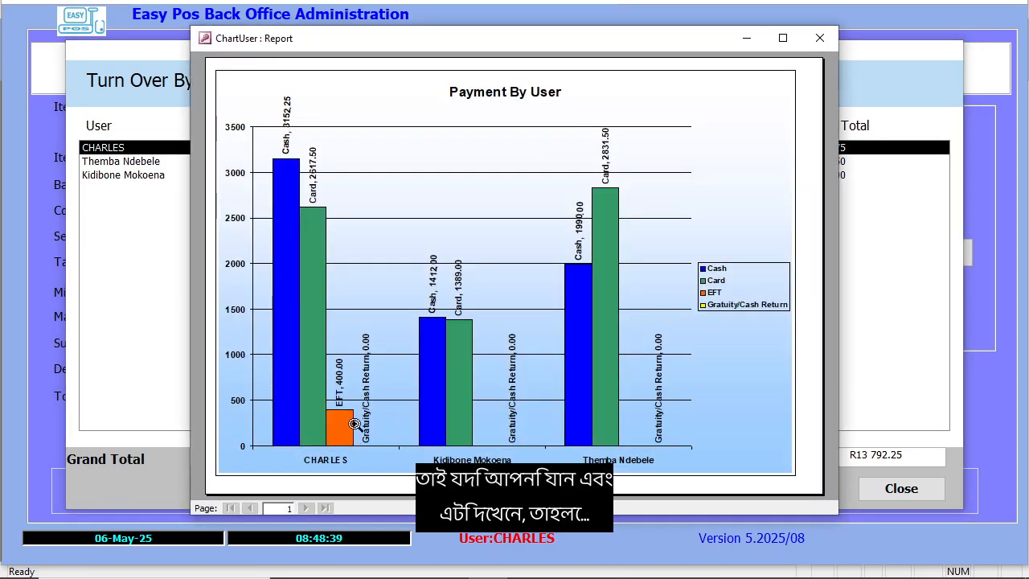
{"action": "left_click", "coordinate": [782, 38]}
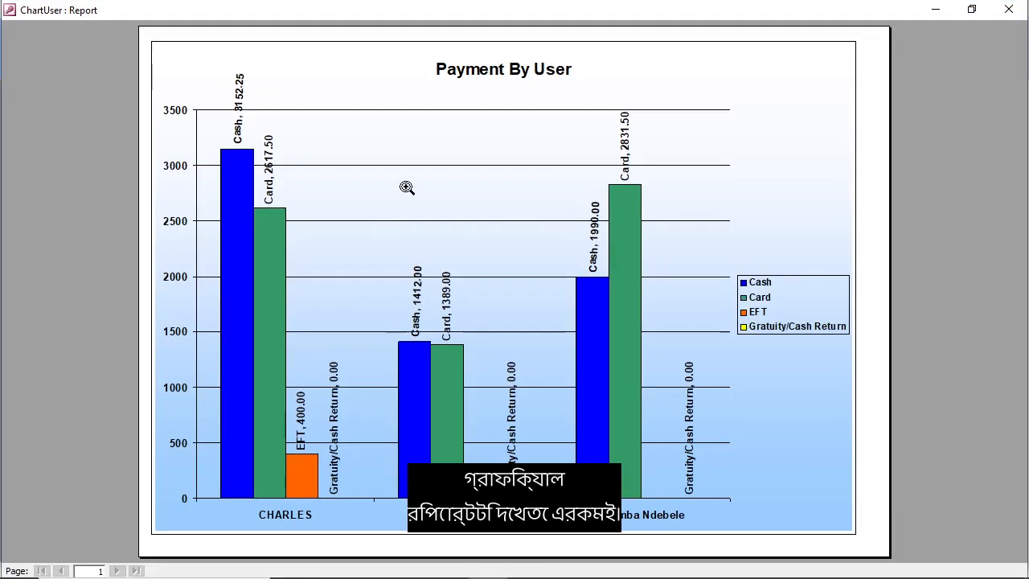
{"action": "left_click", "coordinate": [1009, 9]}
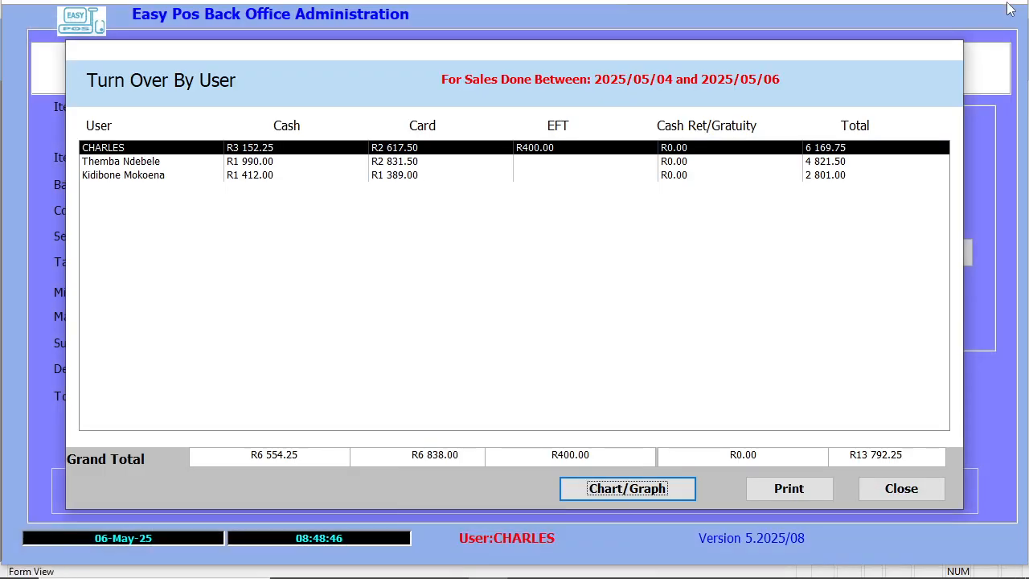
{"action": "left_click", "coordinate": [917, 493]}
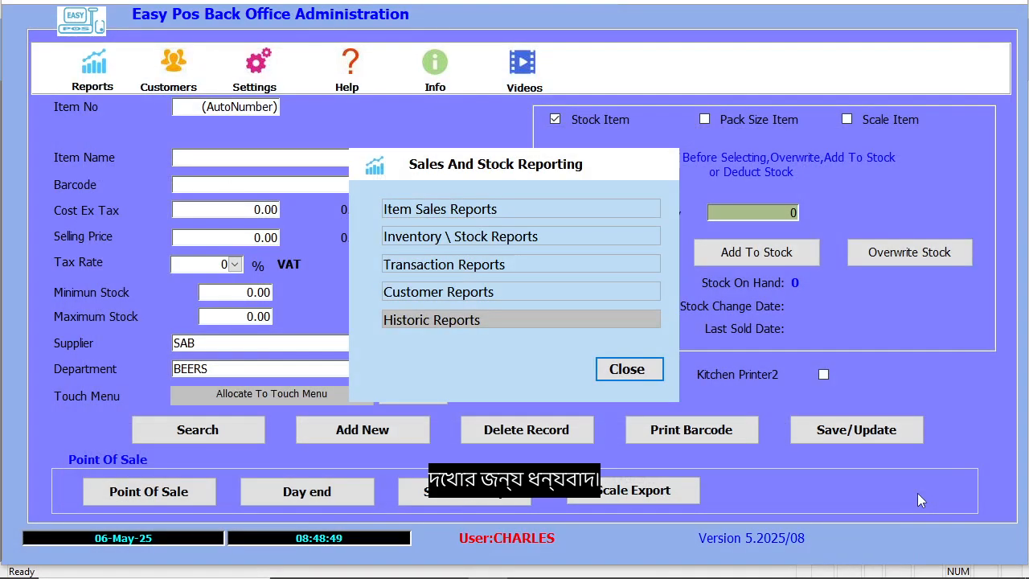